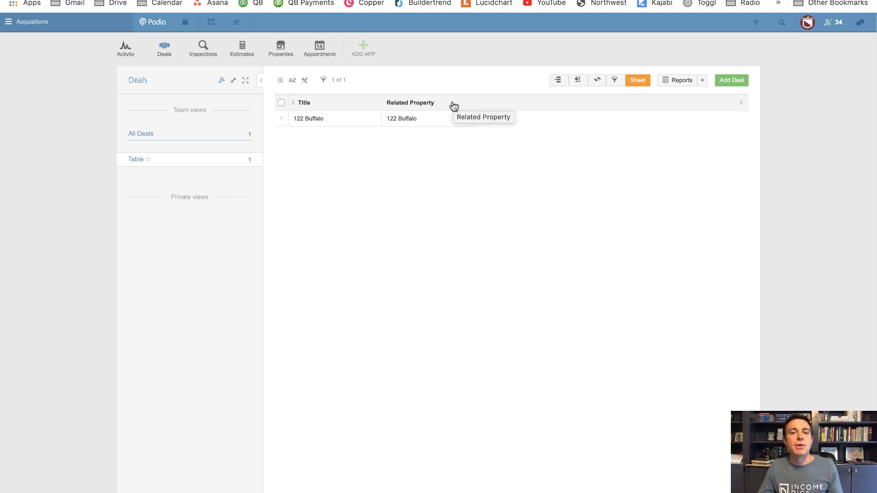
click(376, 120)
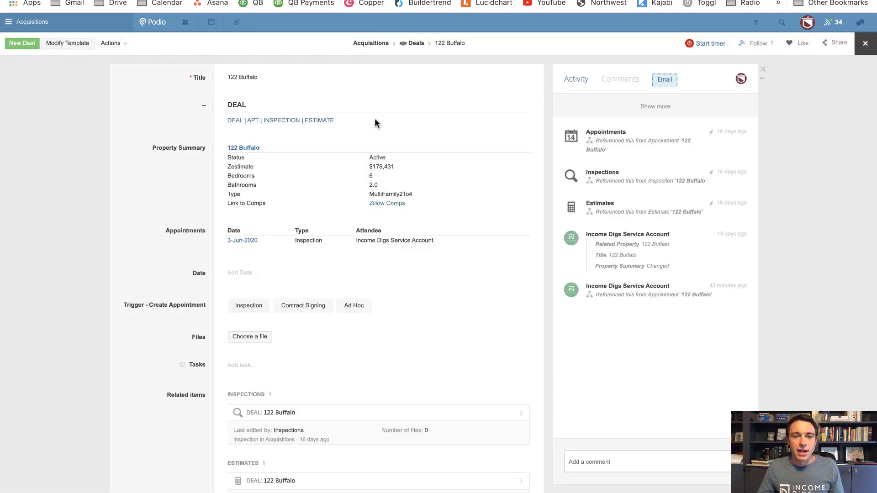
click(39, 118)
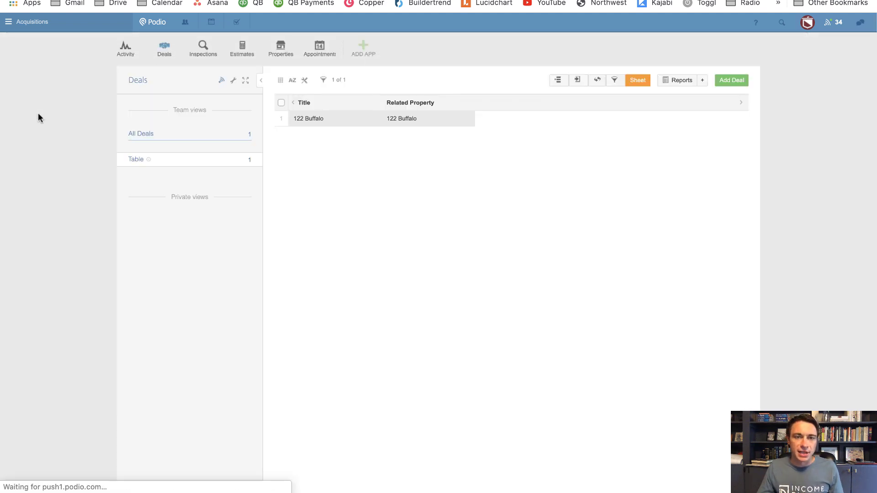
click(319, 52)
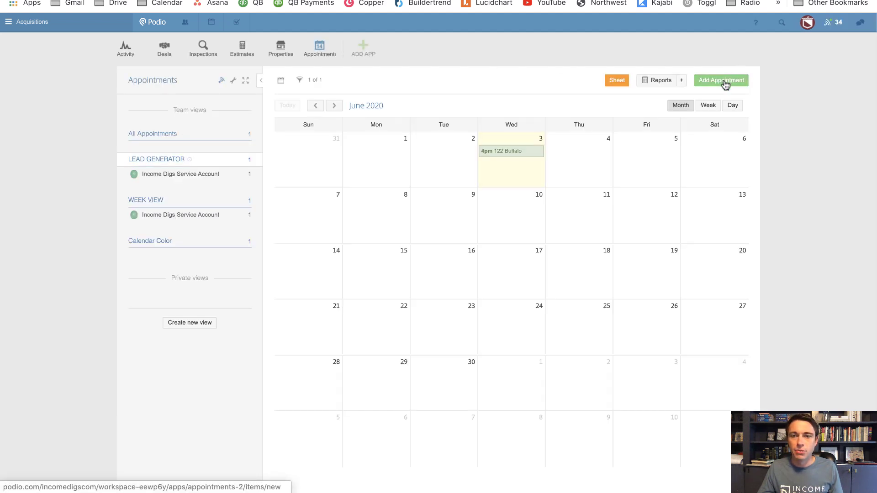
click(724, 81)
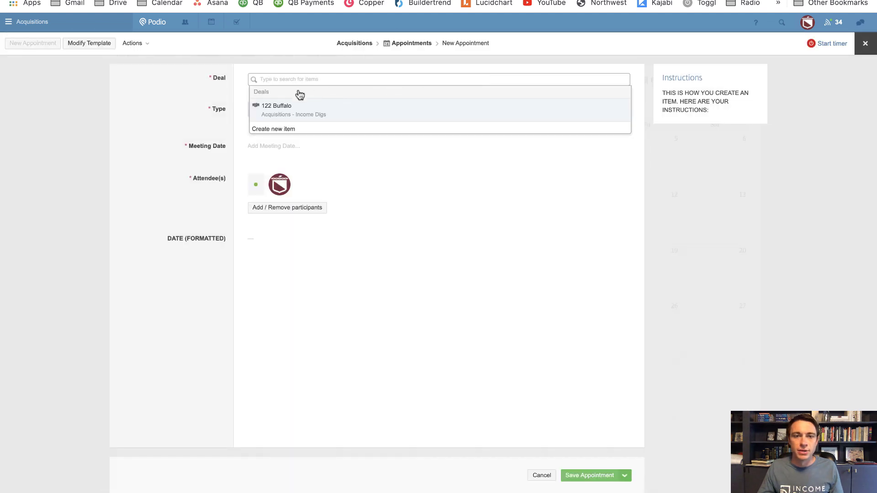
click(290, 112)
click(318, 167)
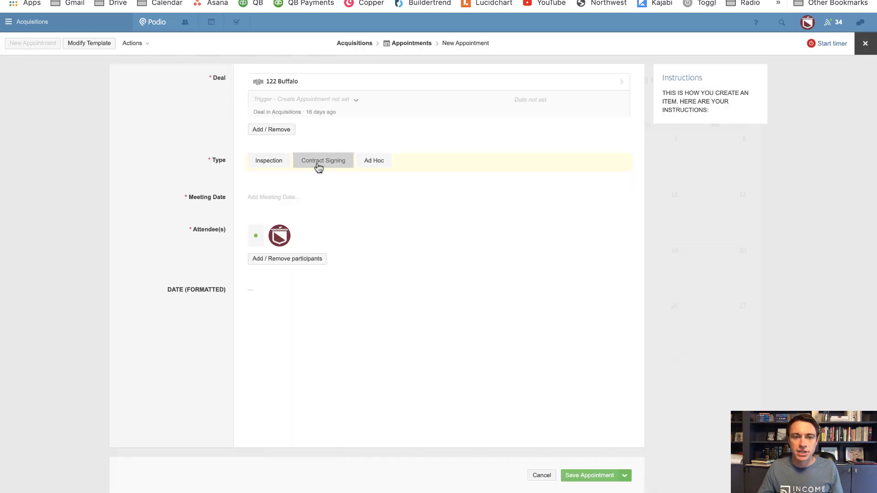
click(281, 201)
click(322, 245)
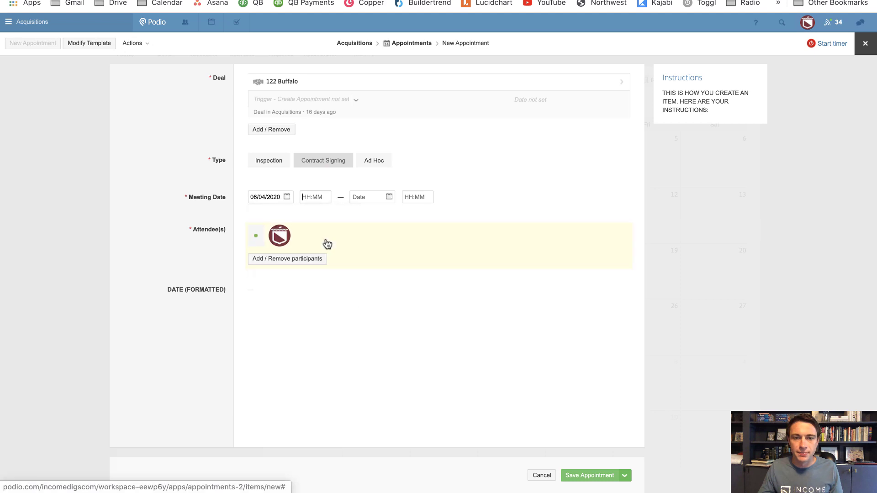
text(5p)
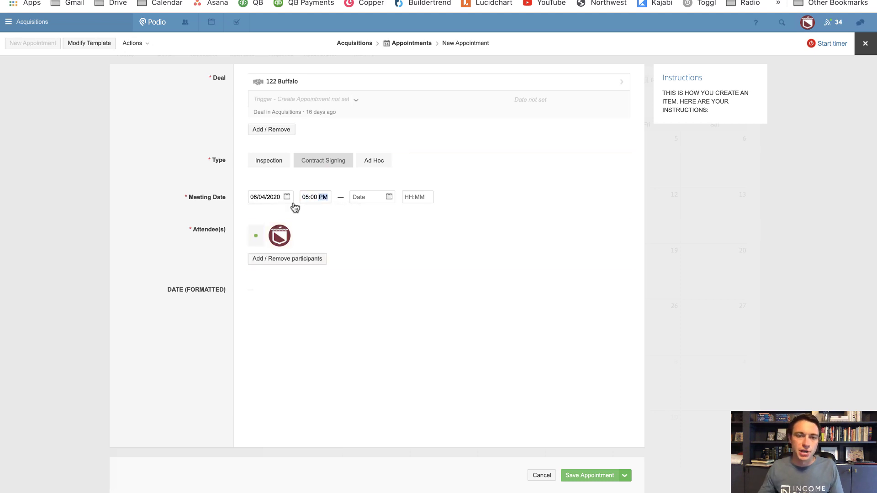
click(174, 133)
click(607, 478)
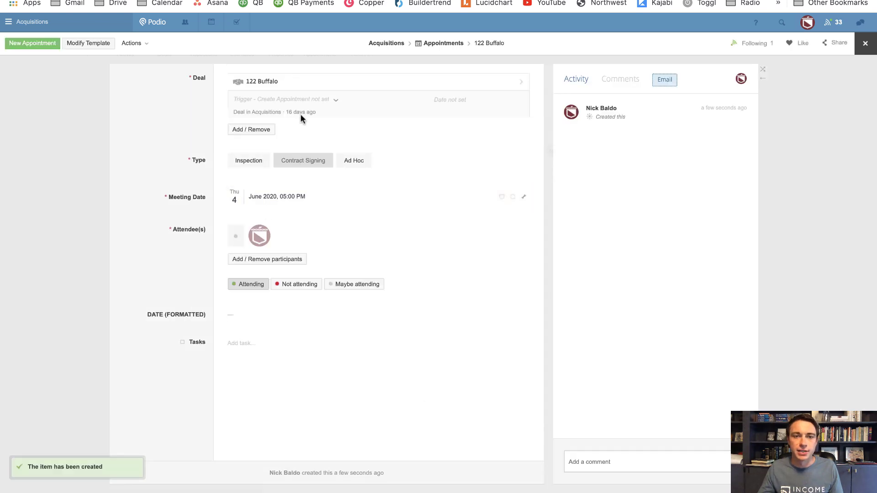
click(308, 88)
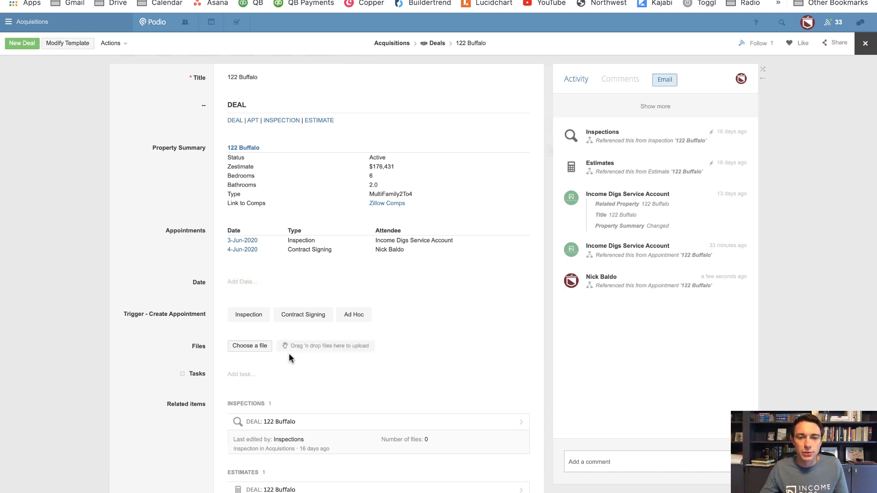
Check the deal's appointments, abandon a date entry, and switch to Workflow Automation
click(235, 283)
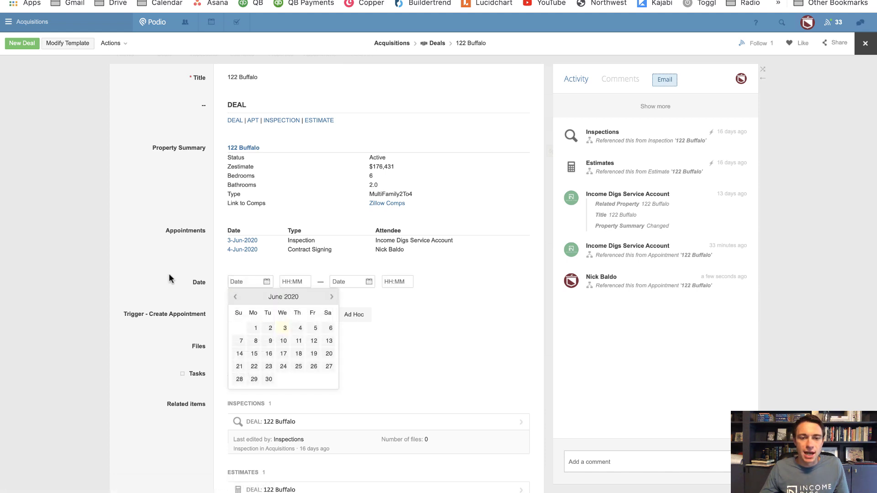
key(Escape)
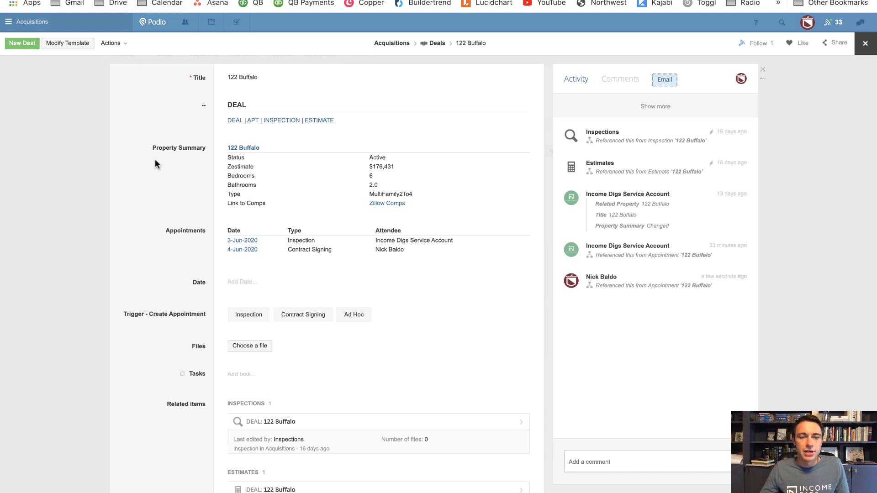
key(ctrl+Tab)
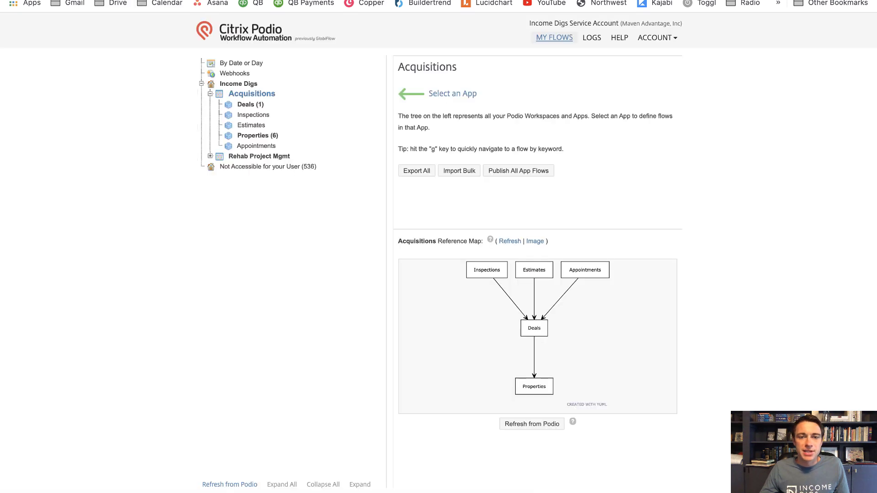
Create a Deals flow '01. Trigger New Appt' filtering on Trigger - Create Appointment changing
click(250, 105)
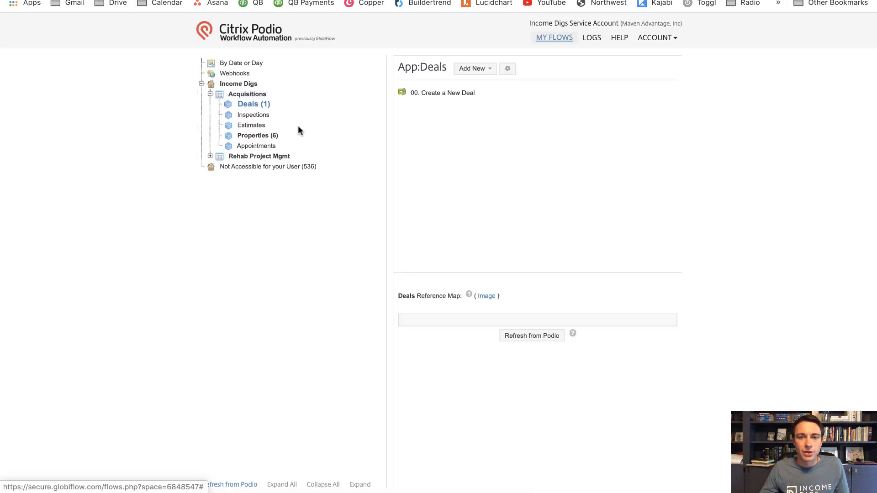
click(480, 69)
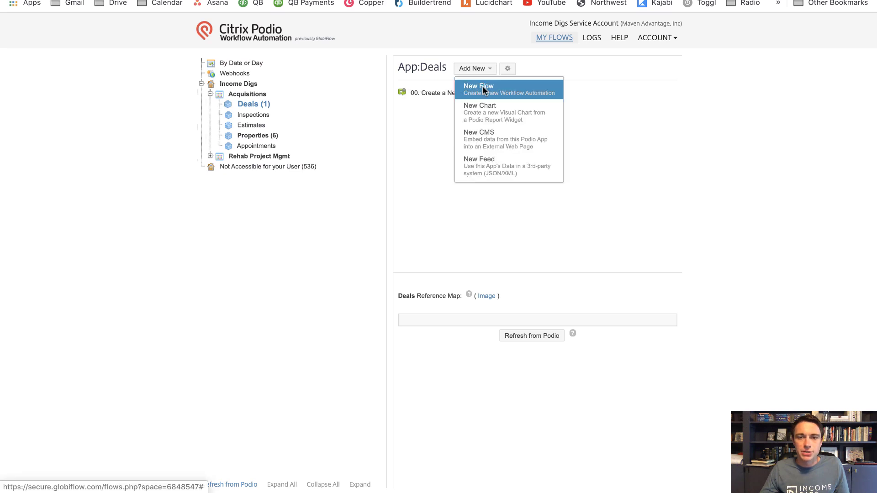
click(483, 86)
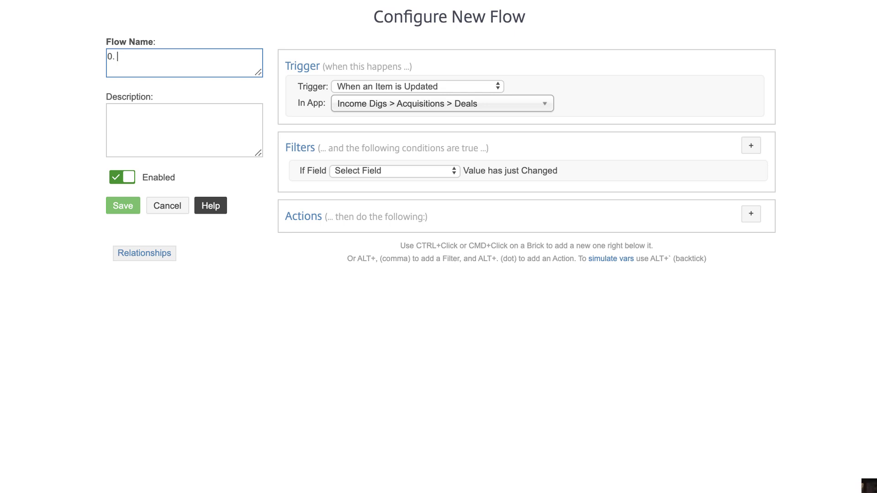
text(rigg)
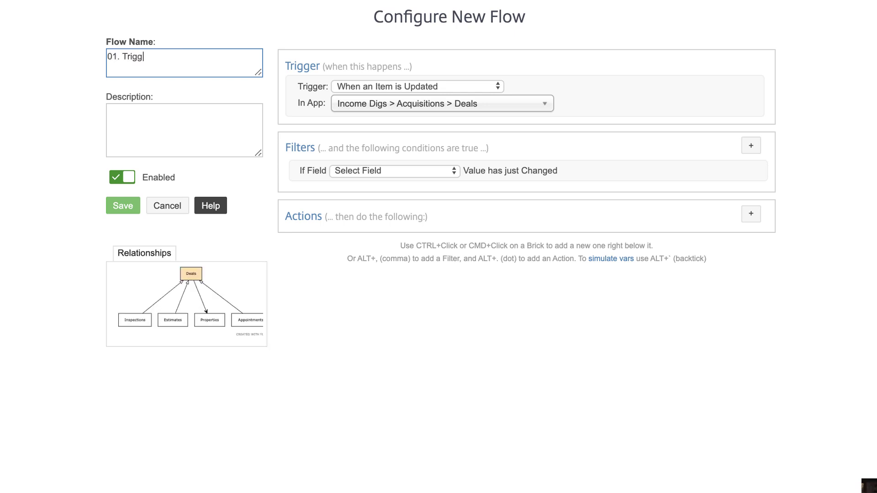
text(er New Appo)
click(395, 170)
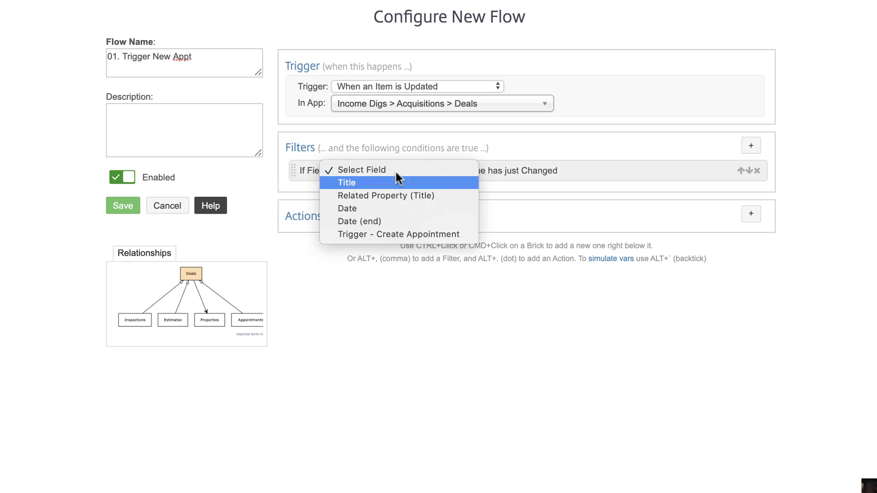
click(396, 233)
Add a condition requiring Trigger - Create Appointment to be Not Equal to Not Set
click(751, 145)
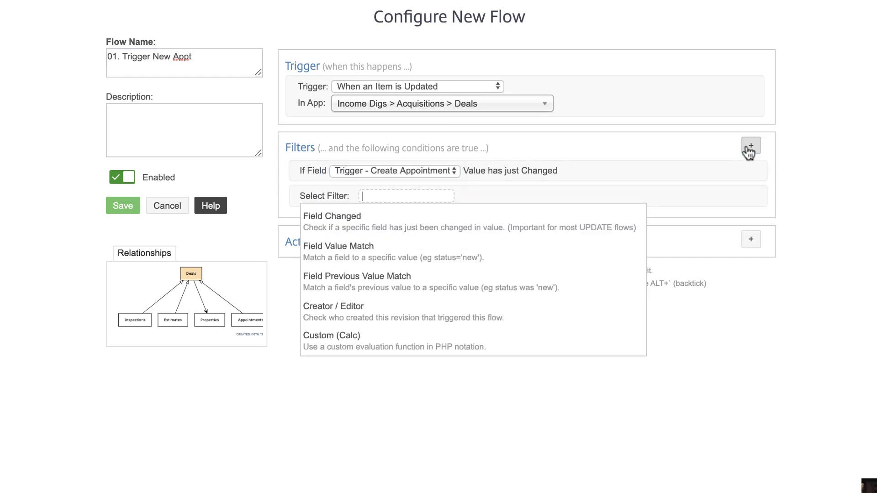
click(378, 214)
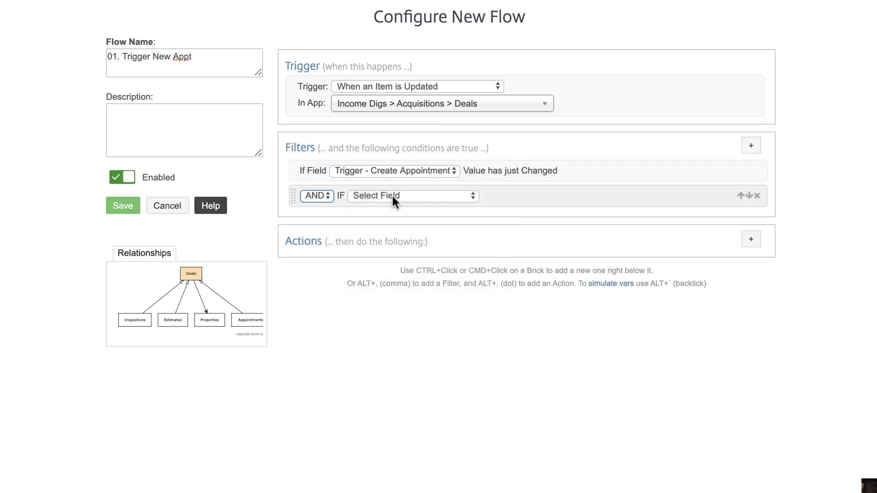
click(391, 195)
click(438, 297)
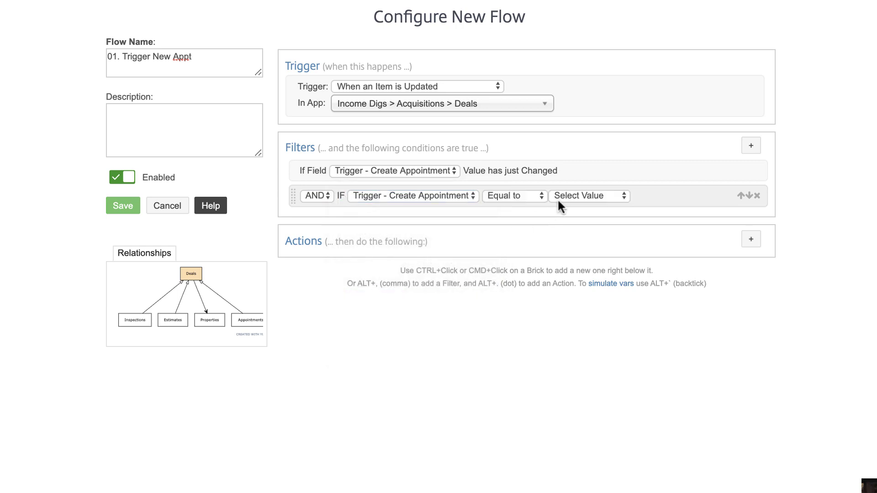
click(559, 198)
click(523, 196)
click(524, 207)
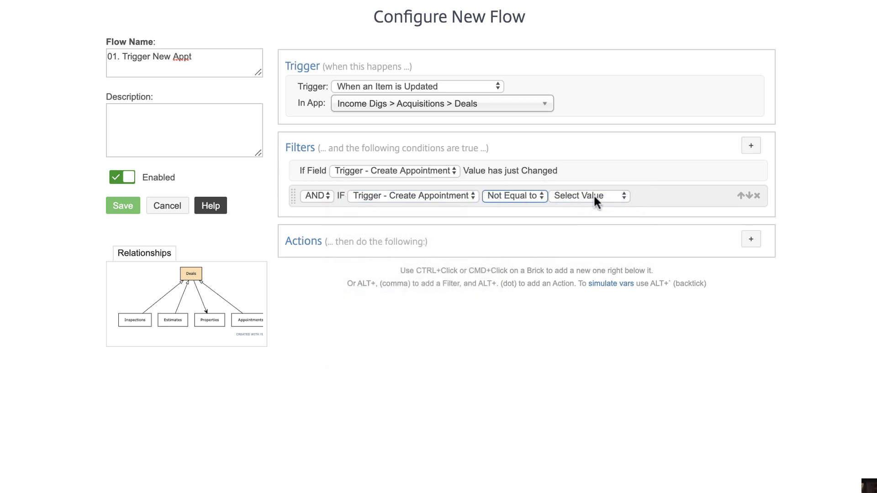
click(596, 196)
click(587, 212)
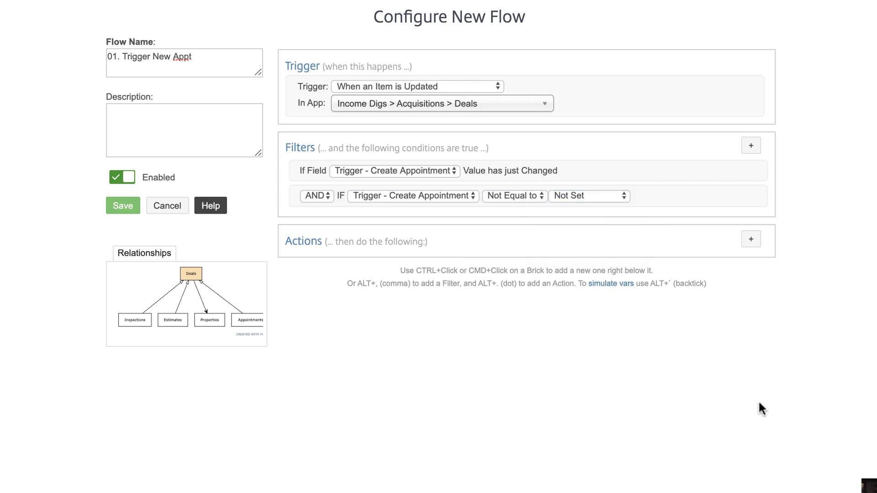
Add a silent Create Item action that creates an item in the Appointments app
click(752, 239)
text(new ite)
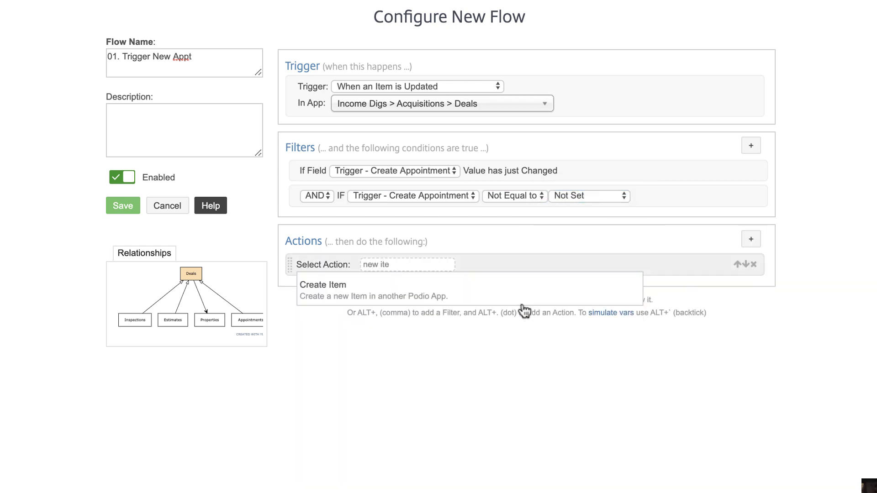
click(522, 294)
click(515, 288)
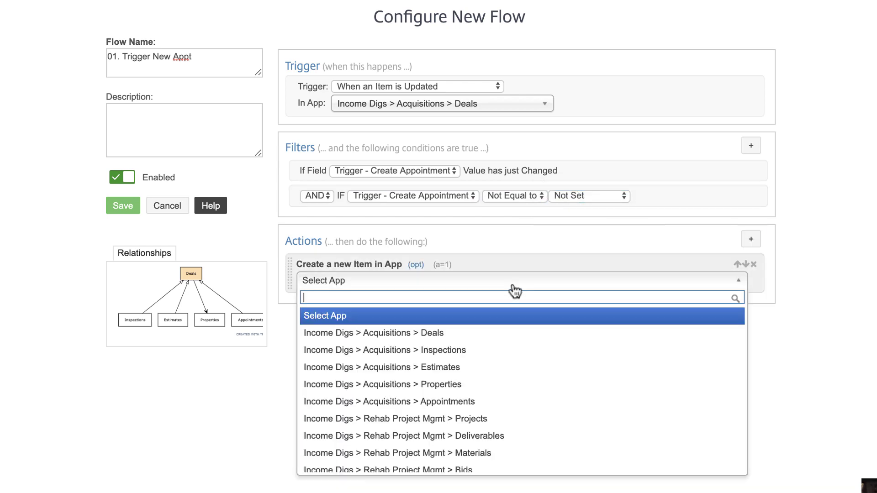
text(appoint)
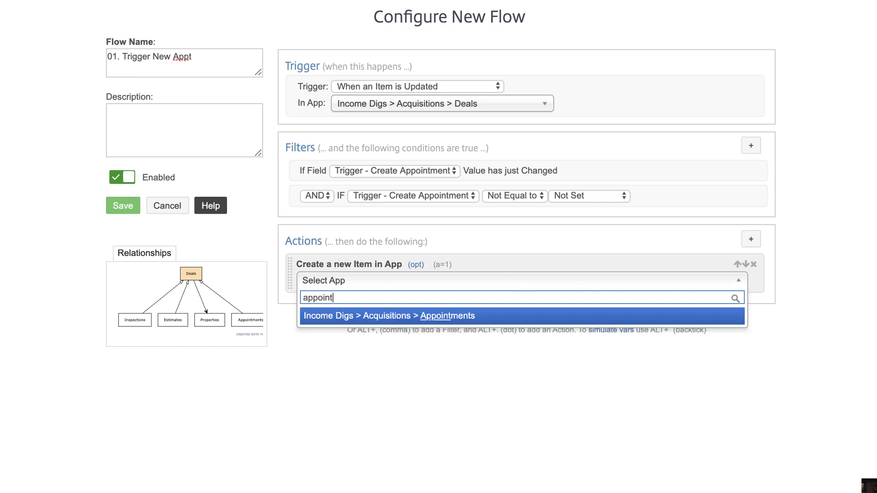
click(520, 315)
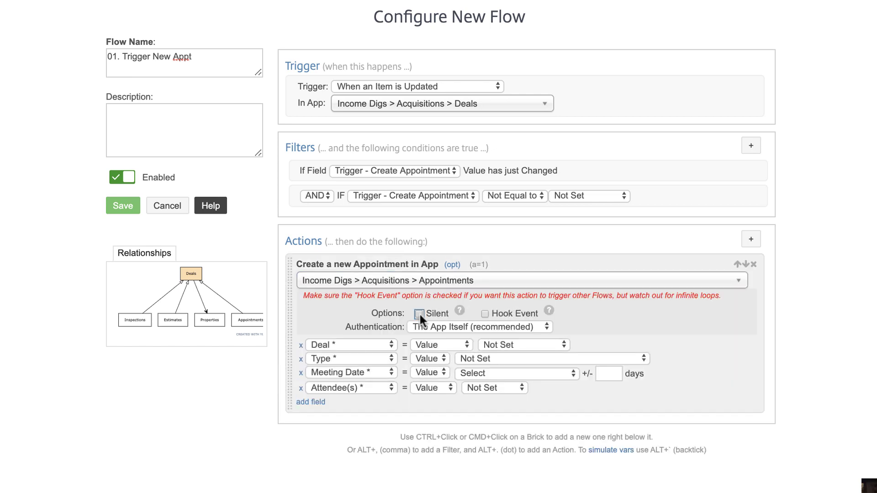
click(497, 343)
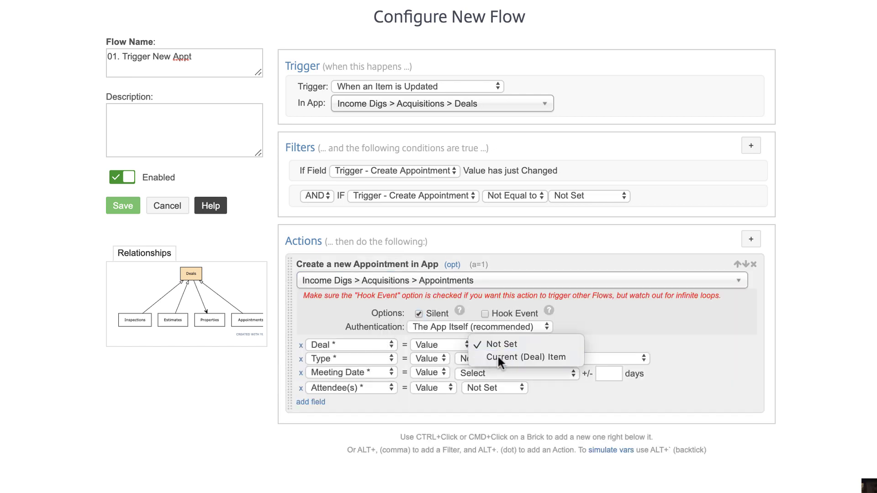
Map Type from (Deal) Trigger - Create Appointment, Meeting Date from (Deal) Date, attendee as Item Revisor
click(496, 355)
click(479, 359)
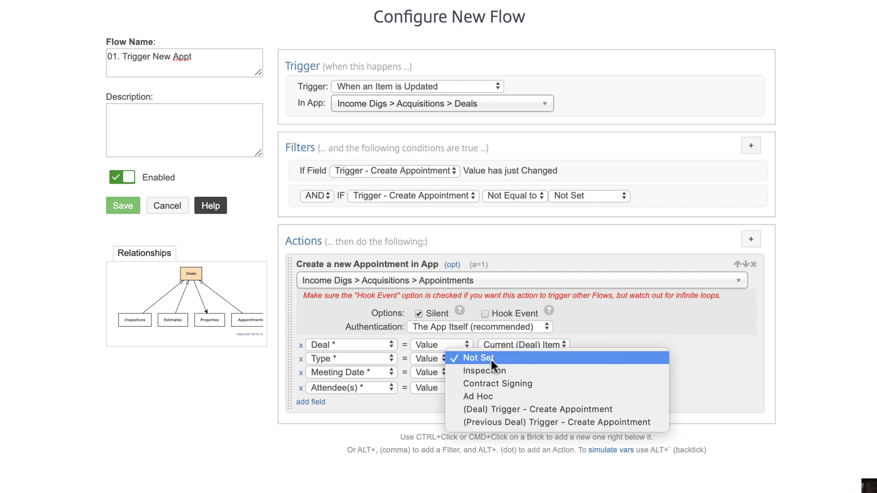
click(506, 409)
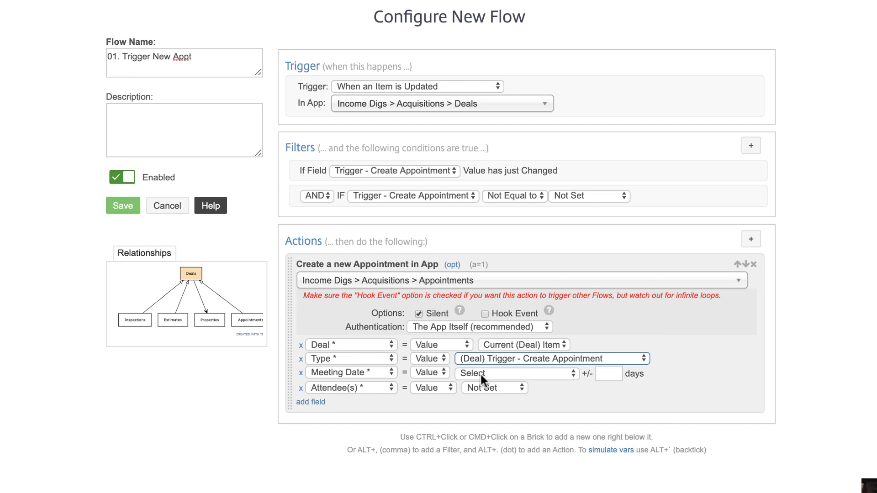
click(479, 372)
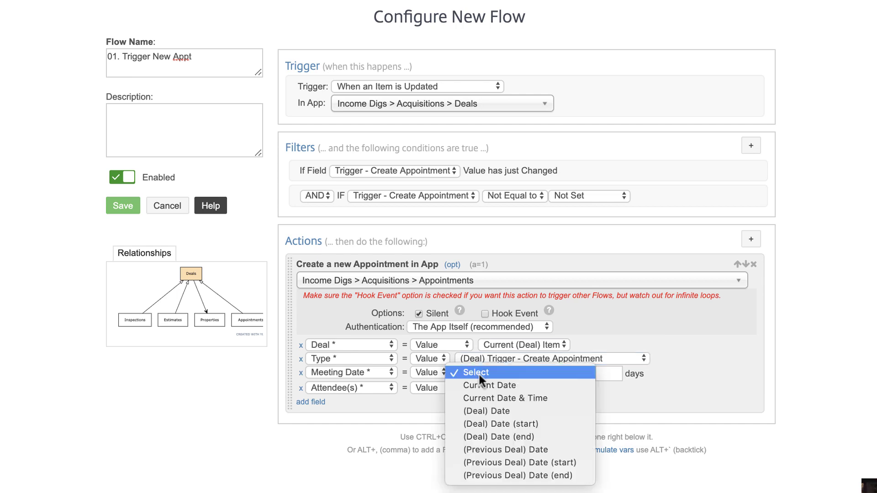
click(508, 410)
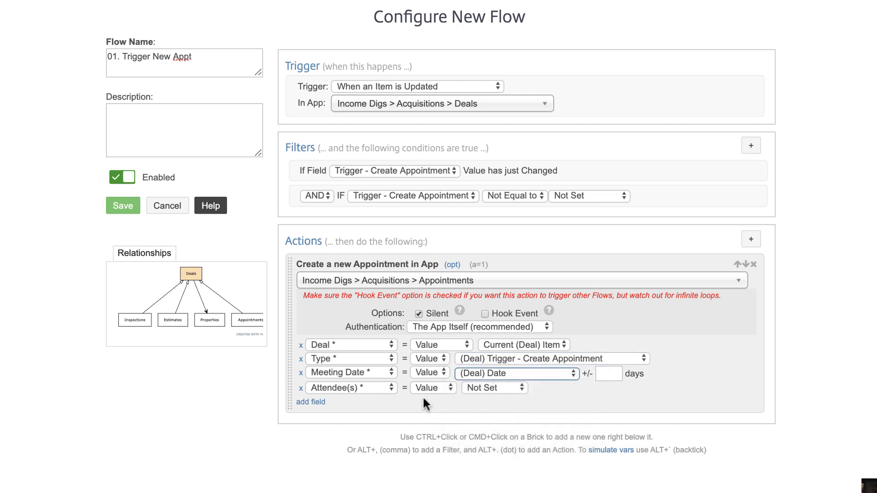
click(490, 388)
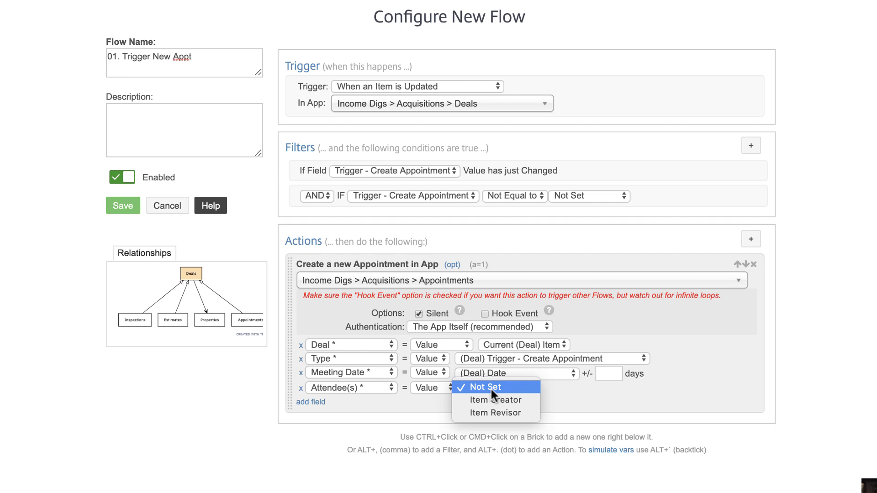
click(514, 411)
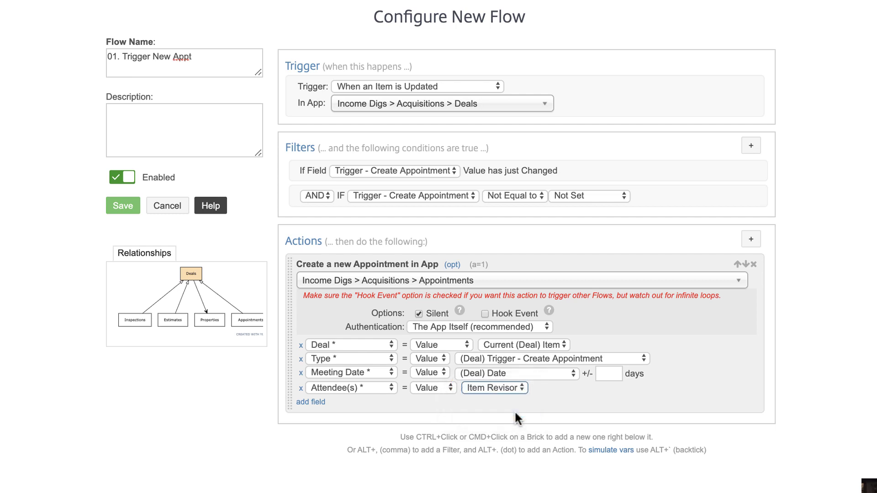
click(560, 454)
ctrl+click(615, 407)
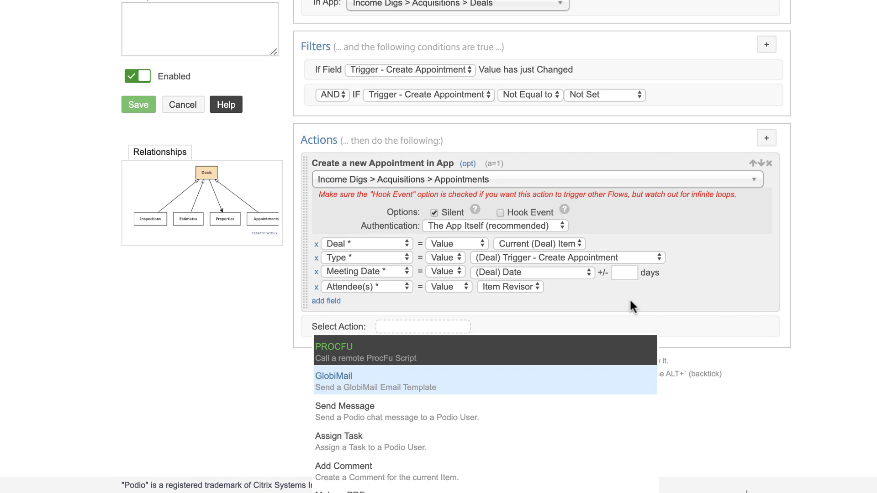
Add a silent Update Item action that unsets the deal's Trigger - Create Appointment field
text(update)
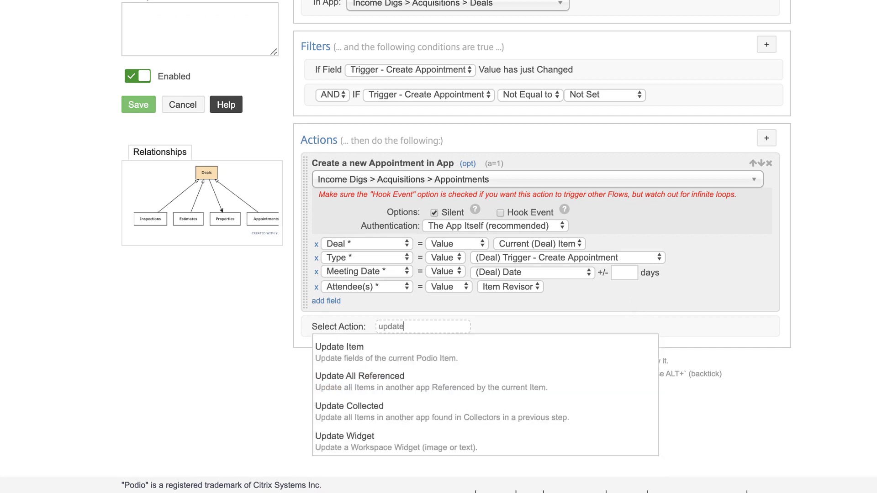
click(338, 350)
click(434, 358)
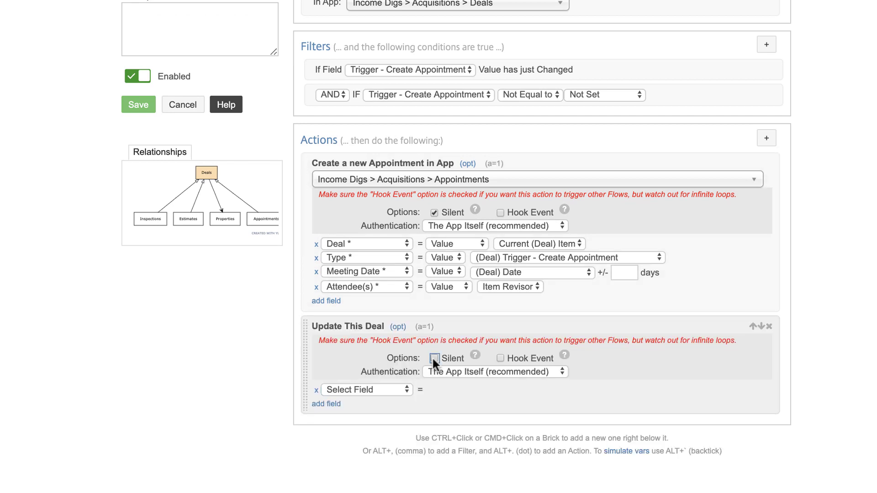
click(368, 389)
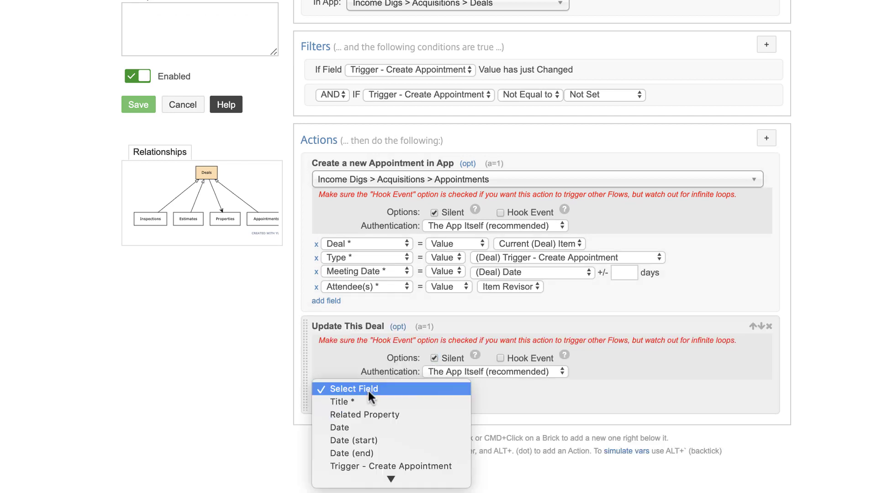
click(373, 466)
click(444, 389)
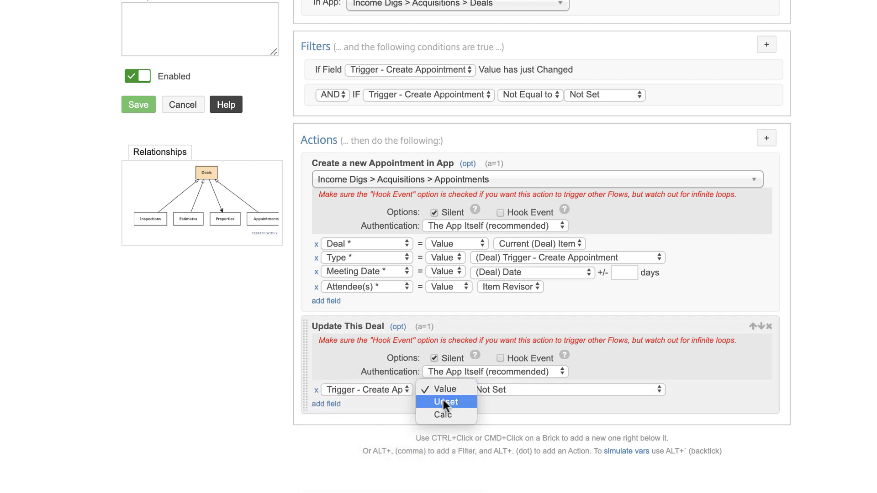
click(444, 400)
Also unset the deal's Date field and save the flow
click(332, 405)
click(338, 404)
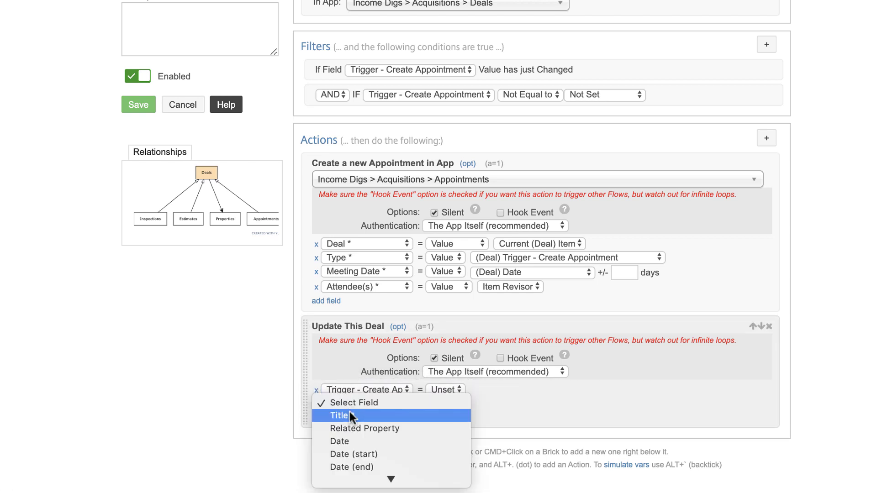
click(356, 438)
click(451, 404)
click(449, 415)
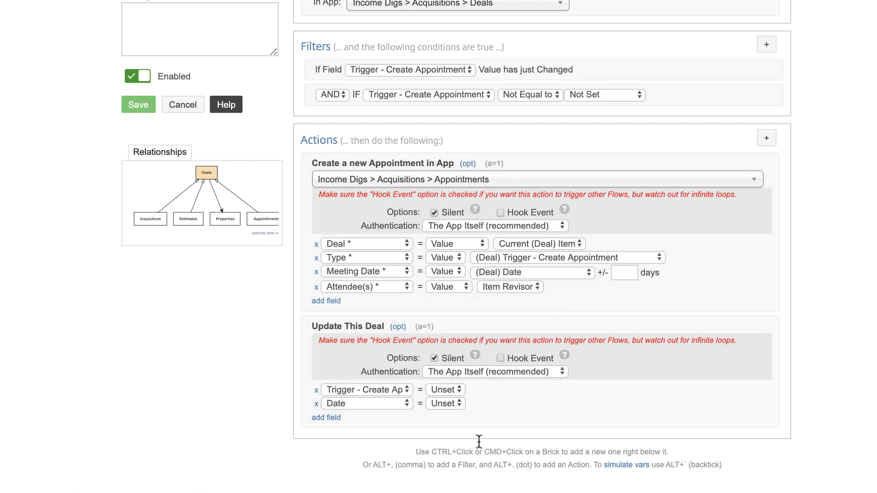
click(179, 172)
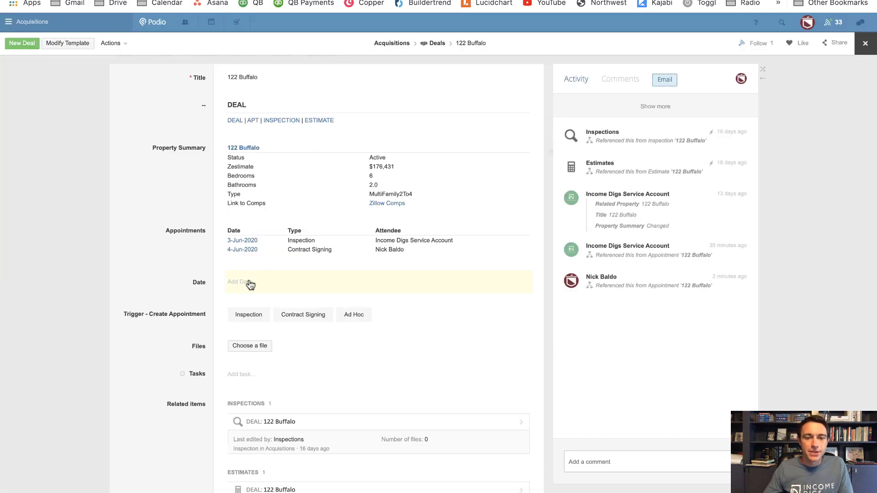
Set the deal's Date to 06/05/2020 6:00–7:00 PM, trigger Inspection, and open the resulting appointment
click(247, 282)
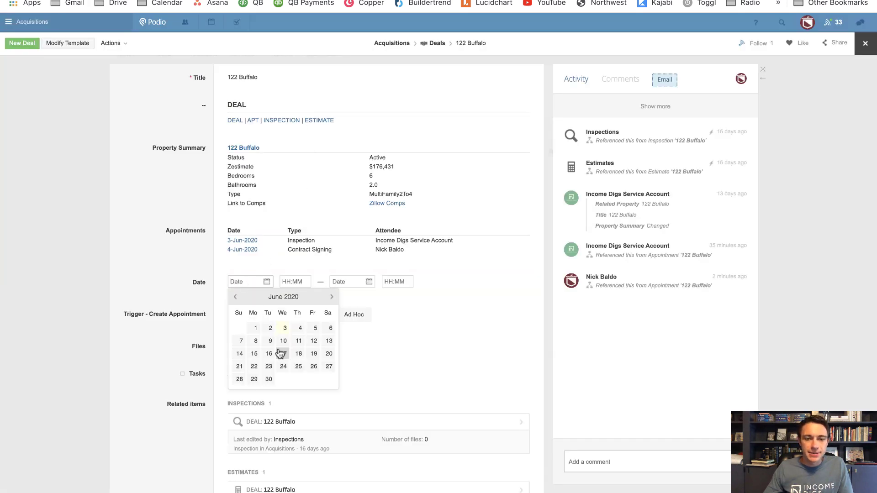
click(313, 333)
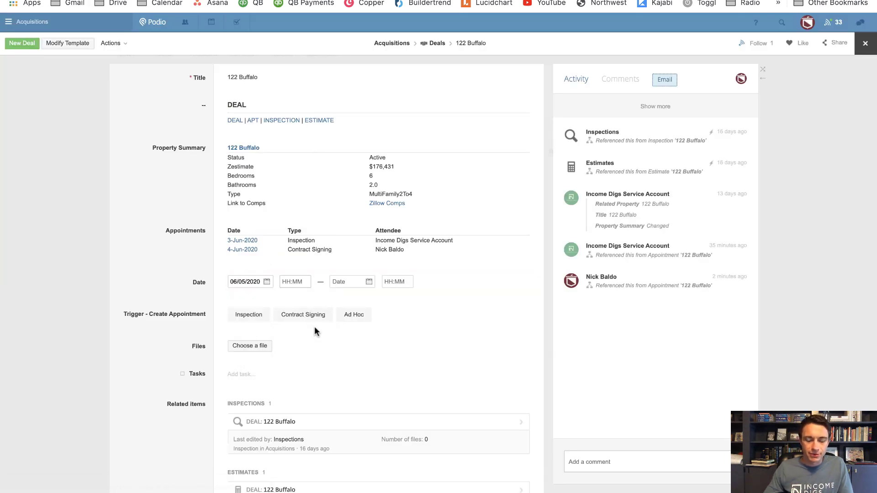
text(6p)
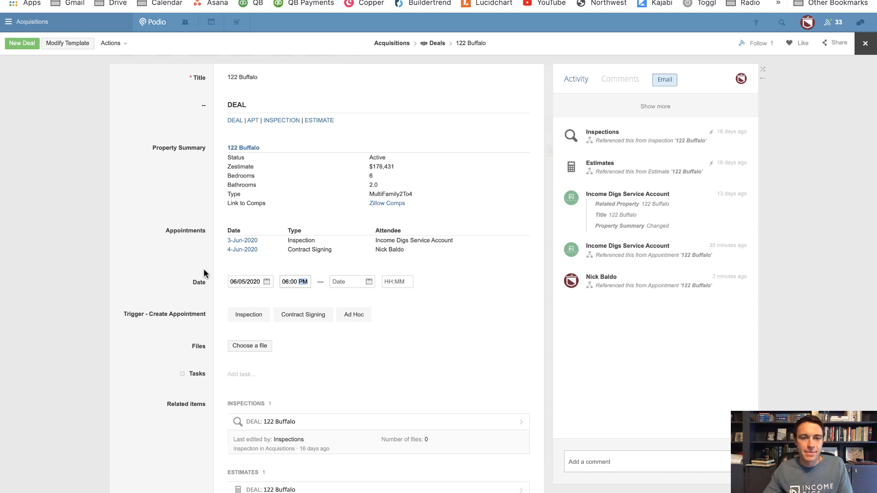
click(158, 250)
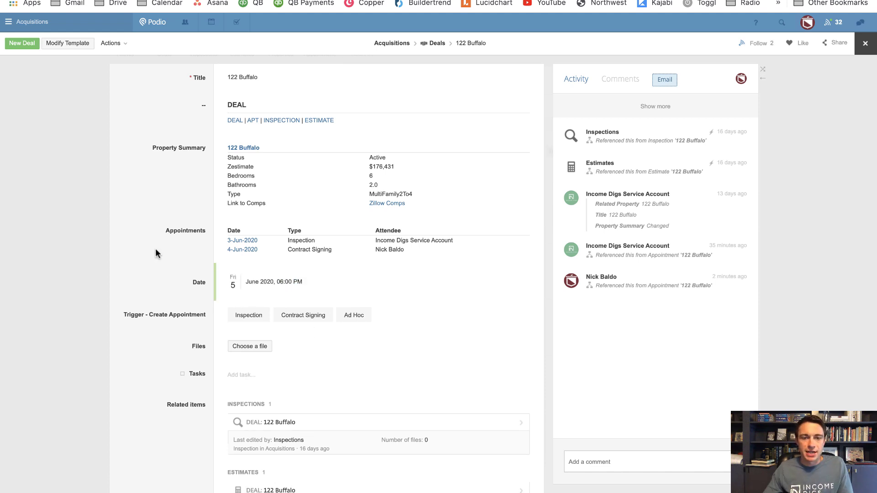
click(251, 288)
click(354, 282)
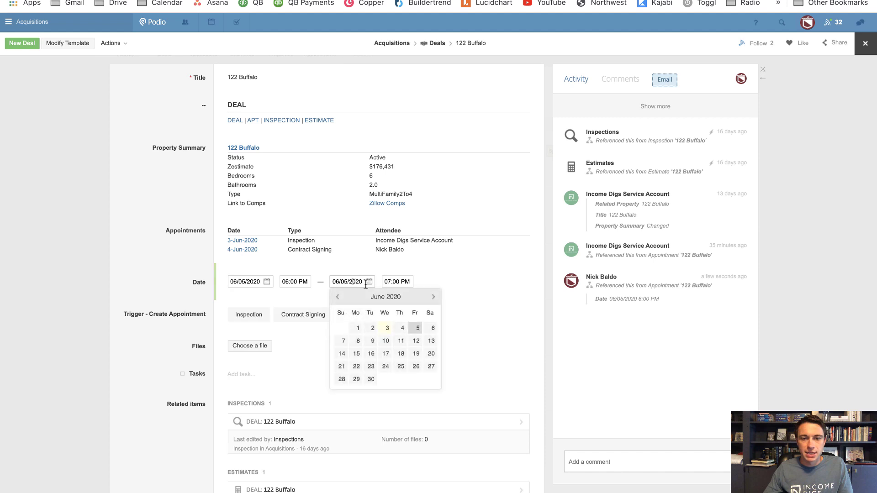
click(166, 255)
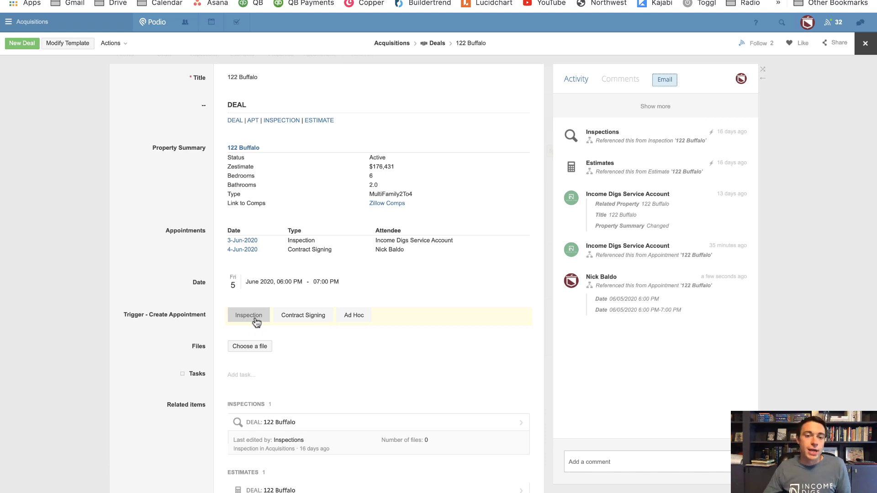
click(255, 320)
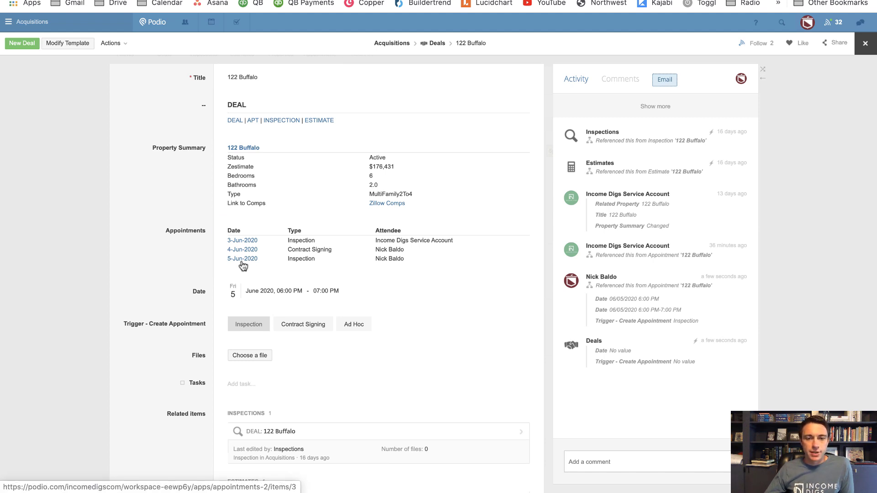
click(240, 260)
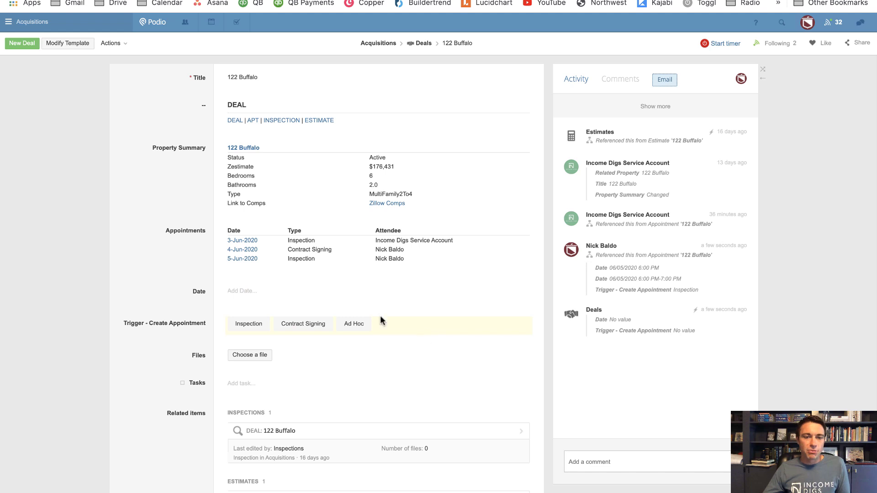
Toggle Contract Signing in Trigger - Create Appointment to fire it, then return to Deals and Appointments
click(279, 324)
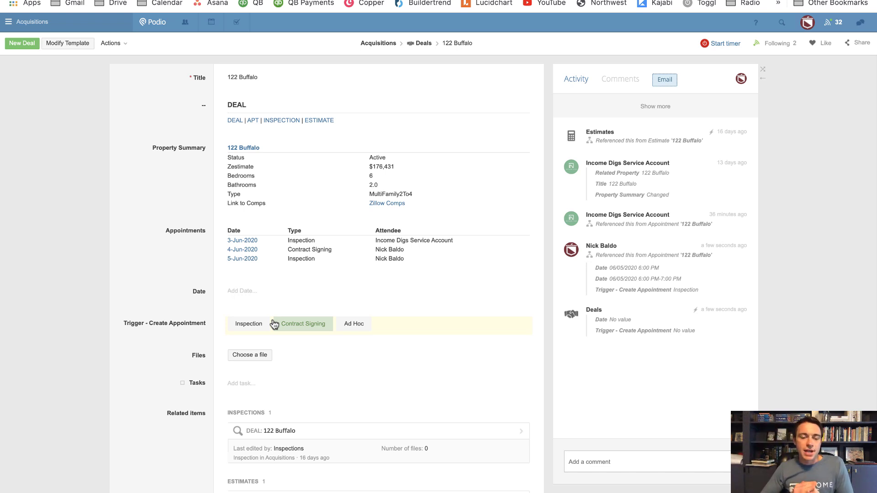
click(304, 322)
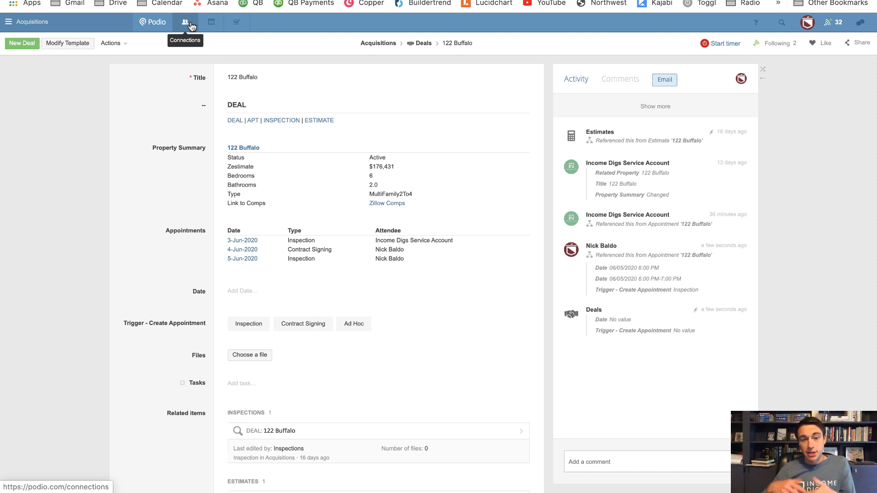
click(310, 327)
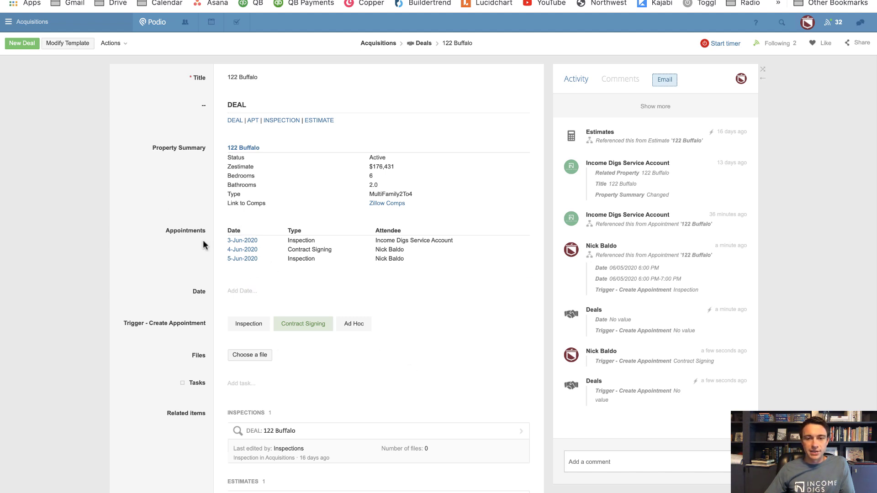
click(424, 43)
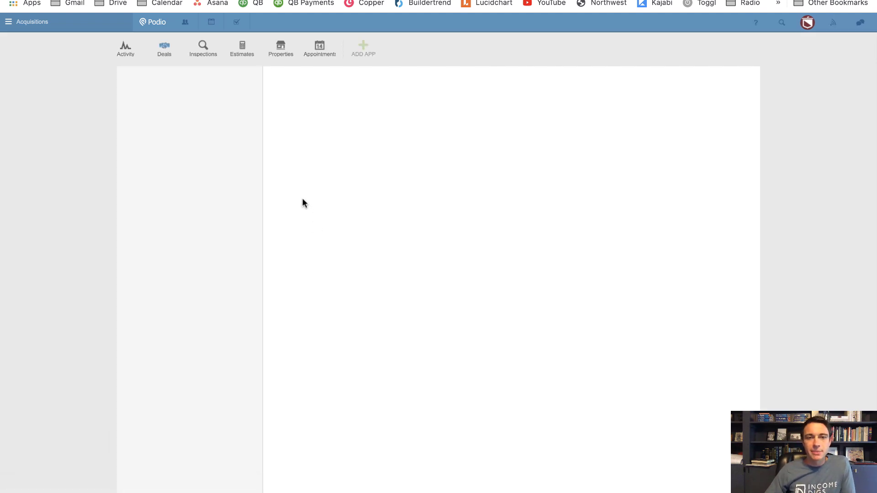
click(320, 54)
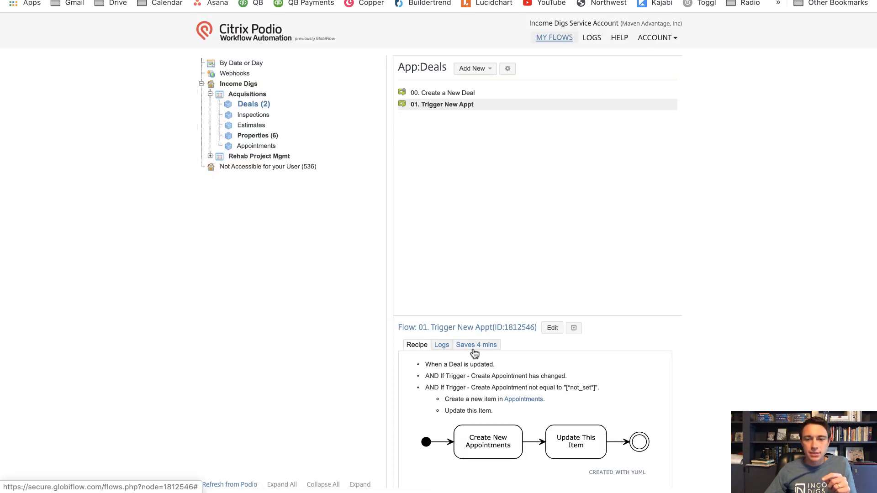
Open the 01. Trigger New Appt flow, read its error log, and cancel without saving
click(474, 346)
click(573, 328)
click(551, 329)
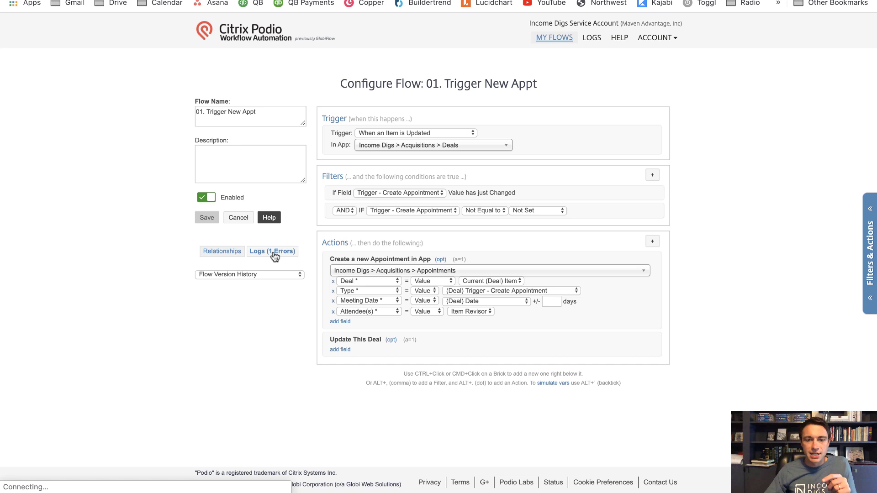
click(272, 250)
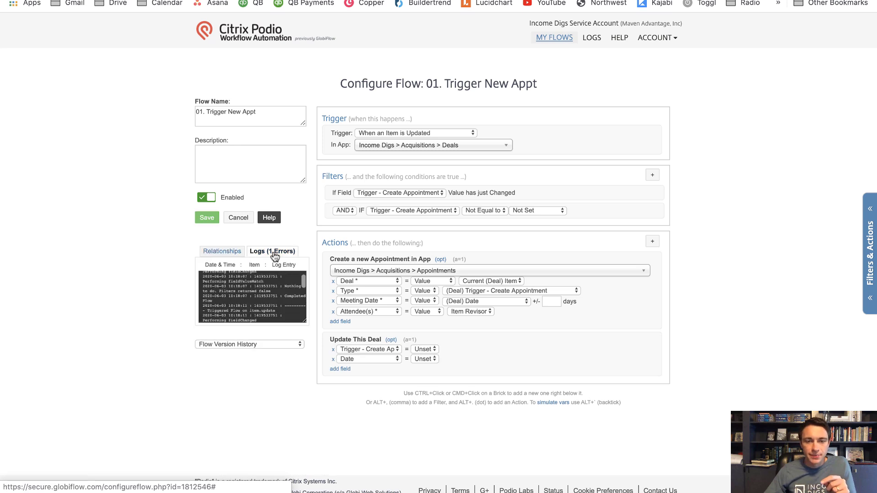
scroll(266, 305, down, 3)
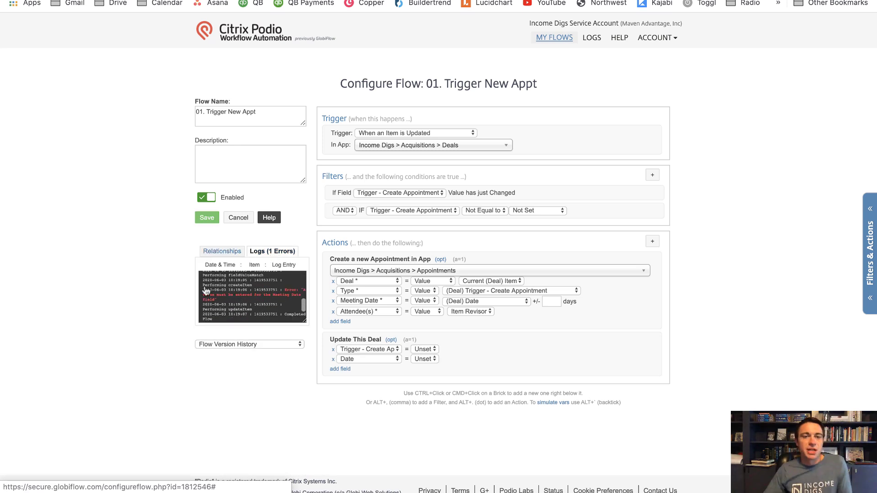
click(234, 219)
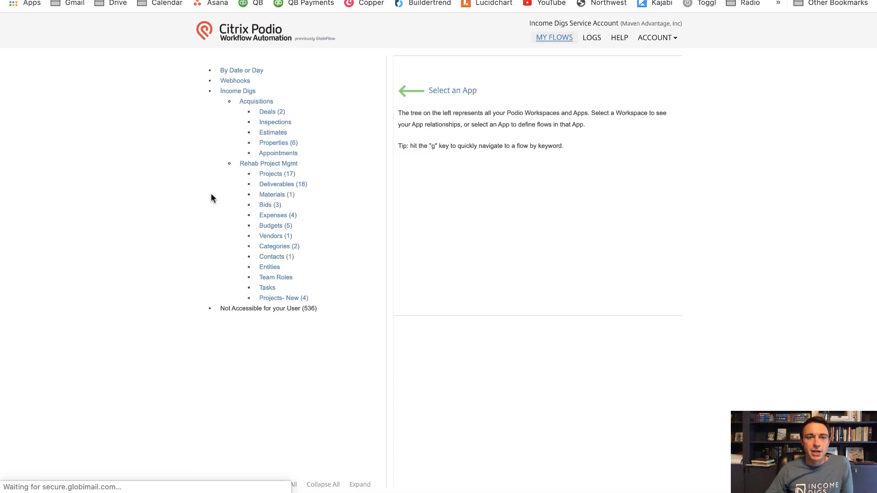
key(ctrl+Tab)
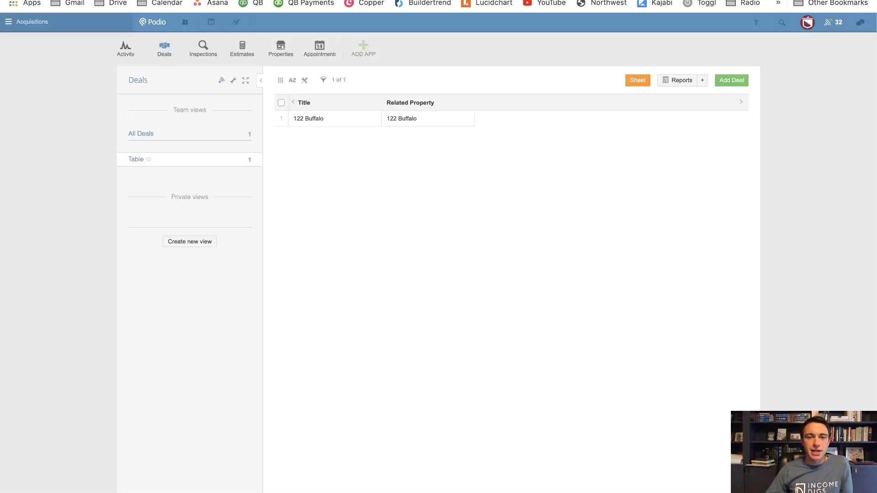
click(333, 124)
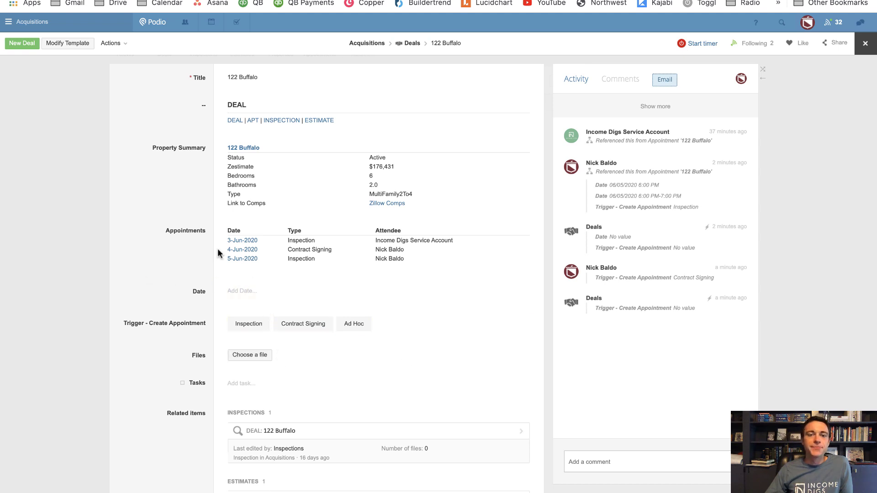
click(37, 180)
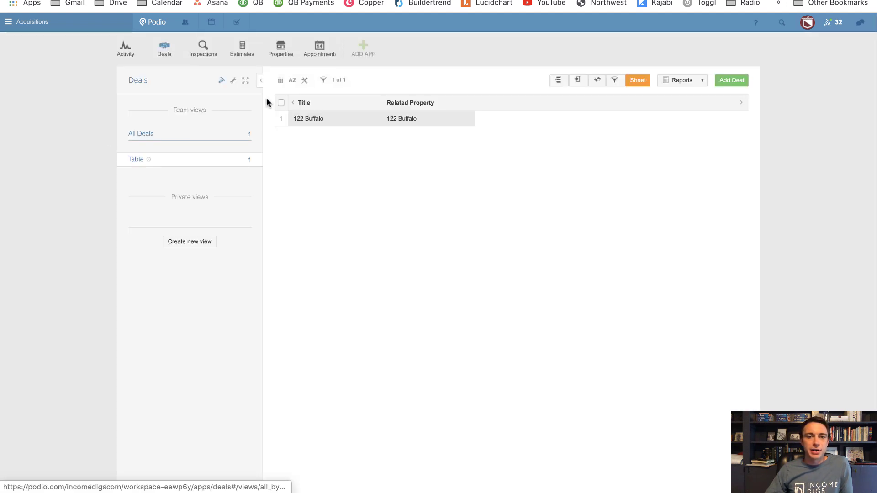
click(321, 58)
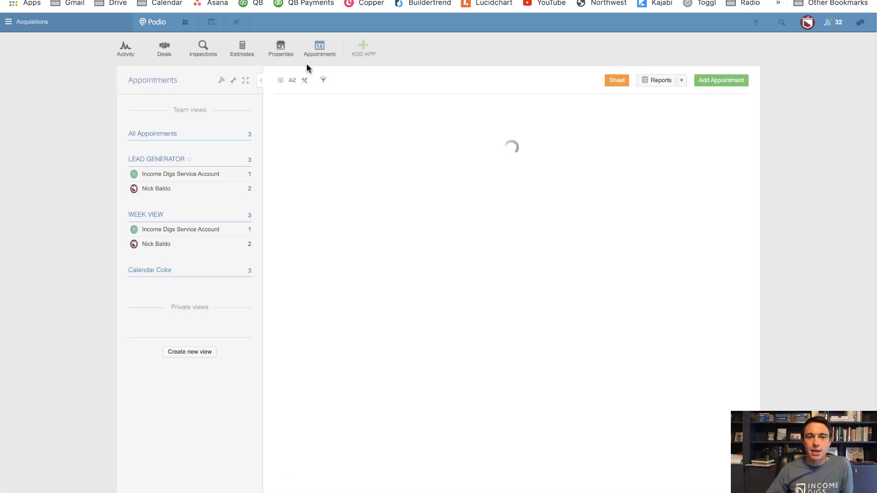
click(232, 82)
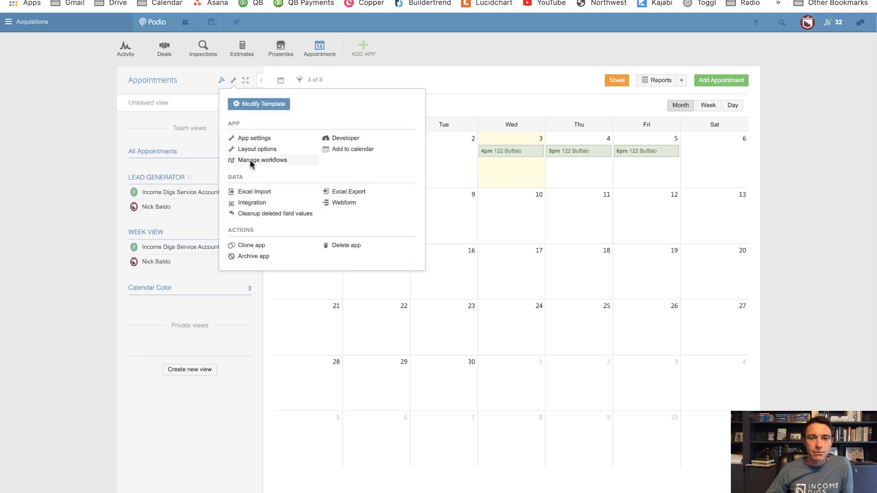
Open the Appointments webform settings and follow its Shareable Link to the standalone New Appointment form
click(339, 205)
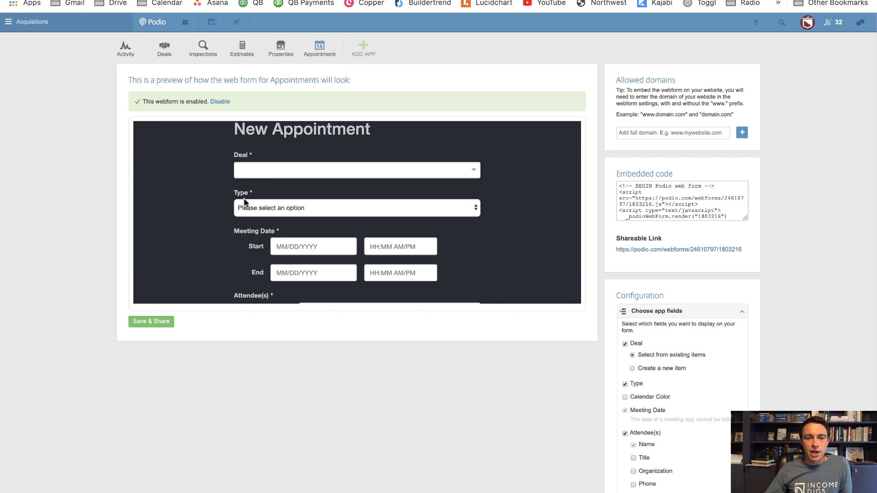
scroll(244, 202, down, 2)
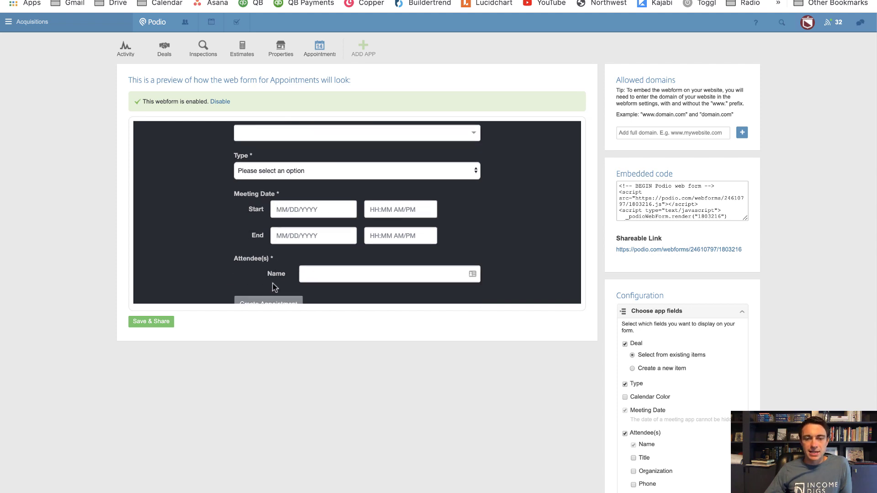
scroll(279, 265, up, 2)
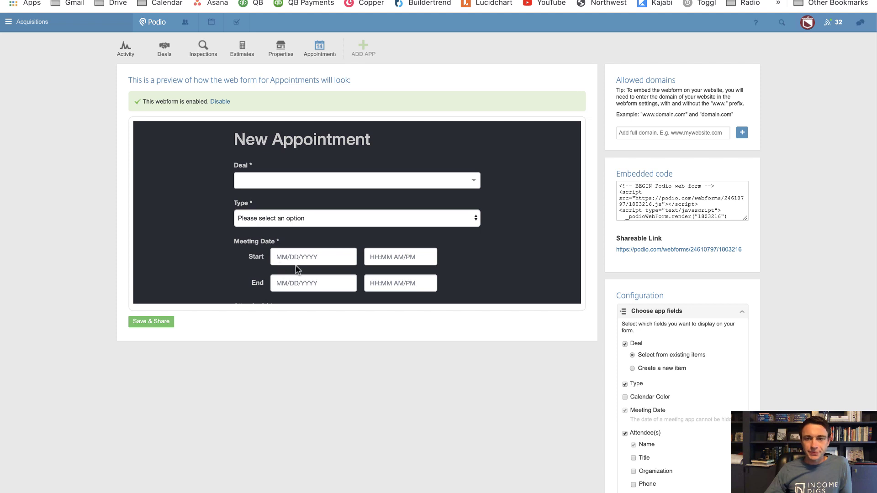
click(660, 252)
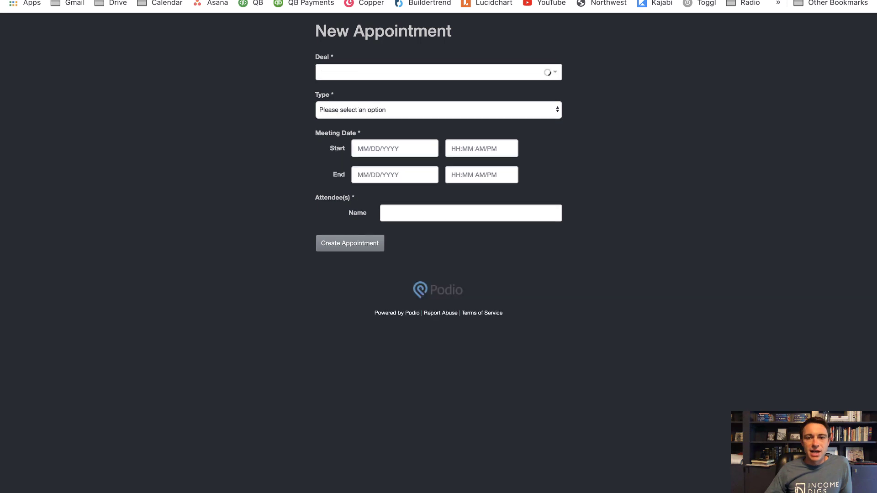
click(373, 70)
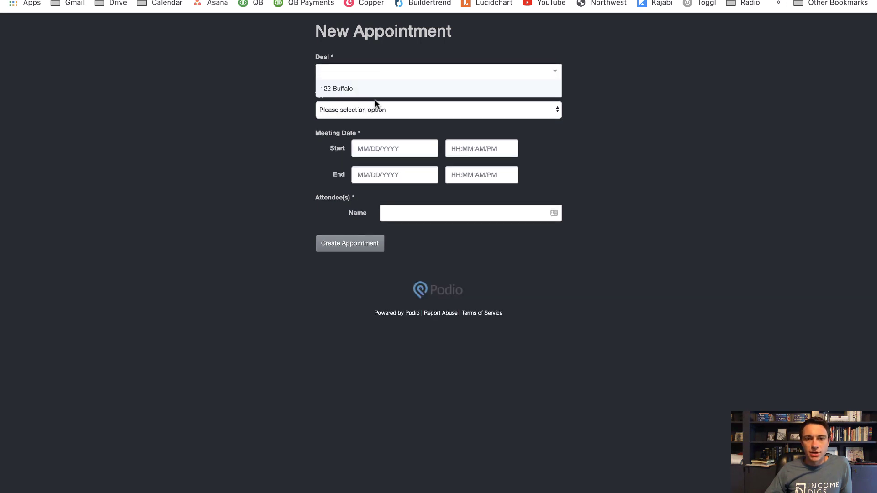
click(278, 93)
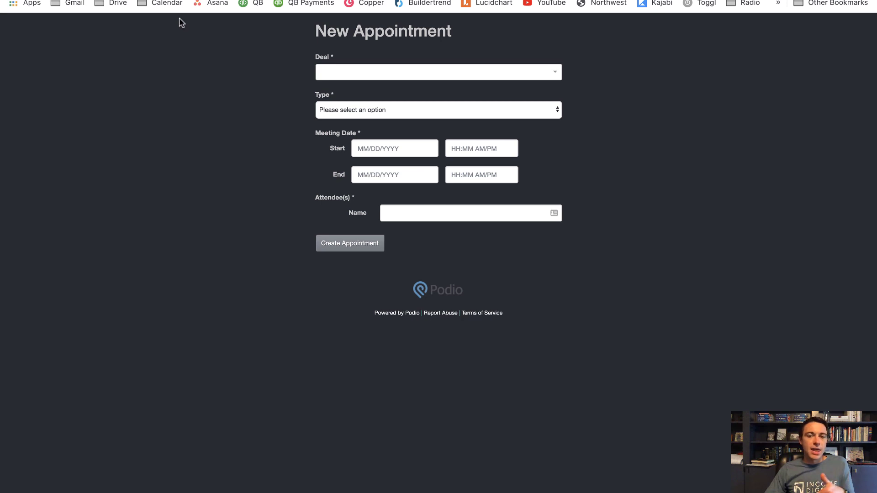
click(354, 74)
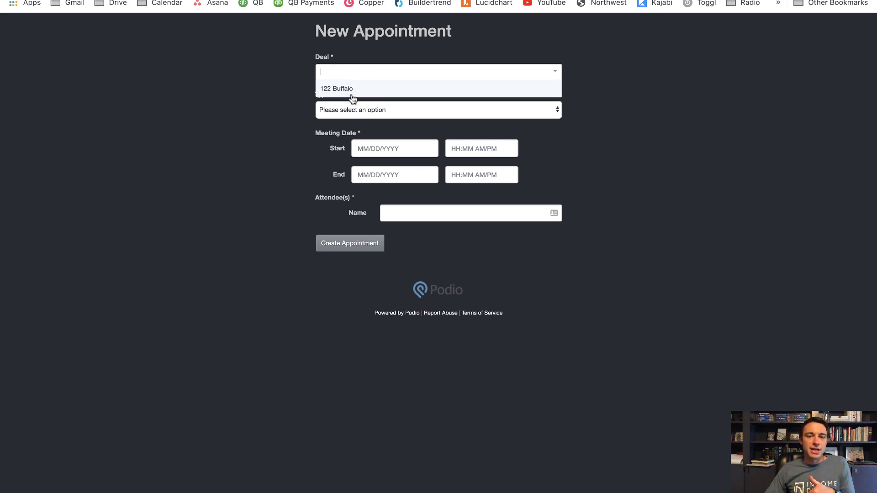
click(307, 96)
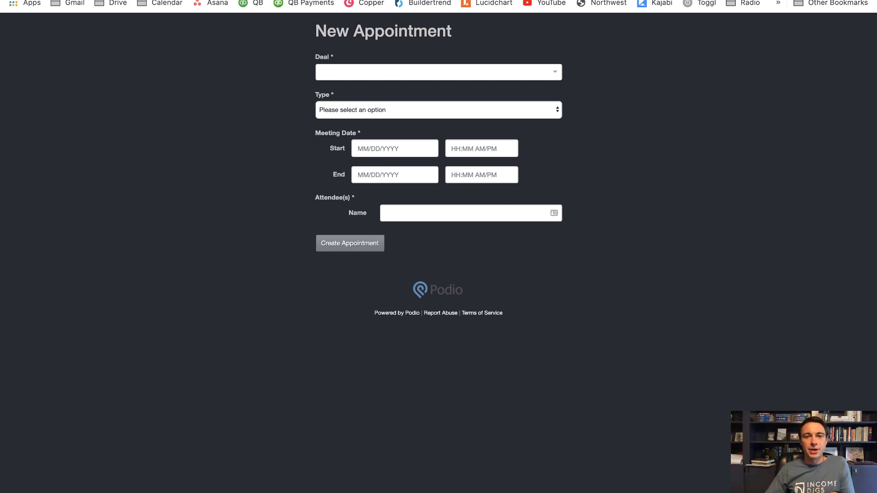
key(super+w)
click(165, 48)
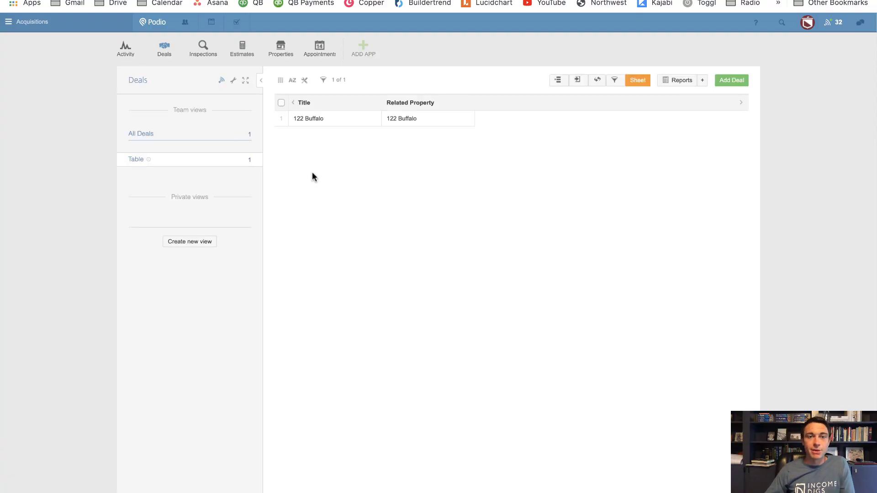
click(336, 120)
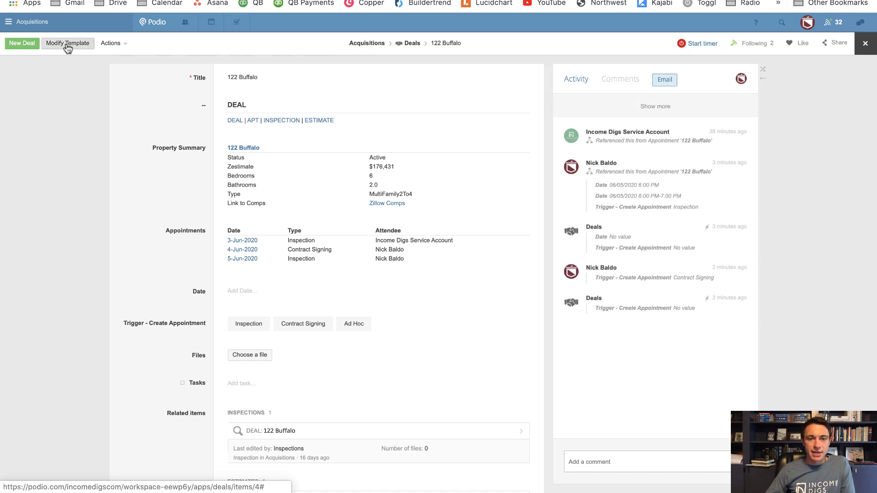
click(69, 44)
scroll(368, 242, down, 5)
scroll(368, 243, down, 7)
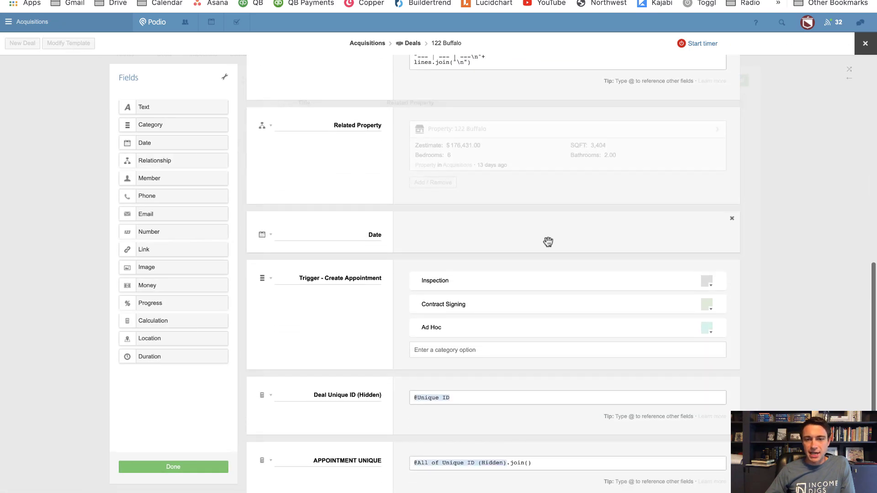
click(731, 220)
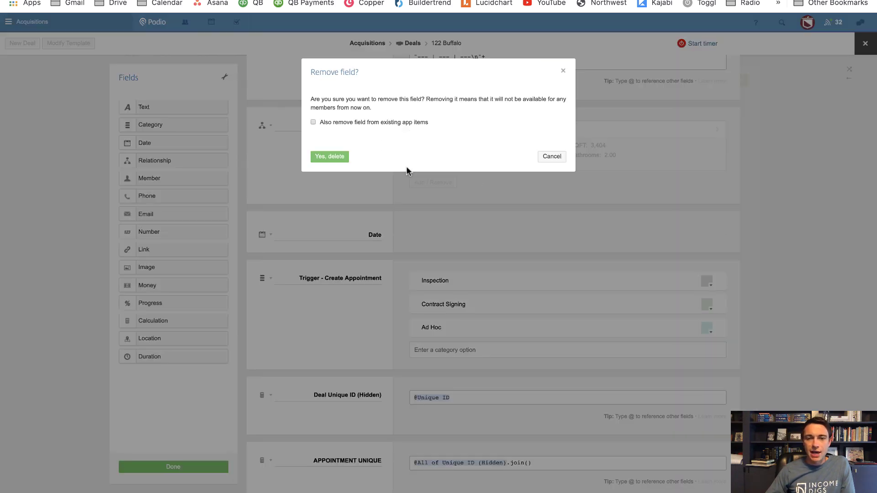
click(336, 156)
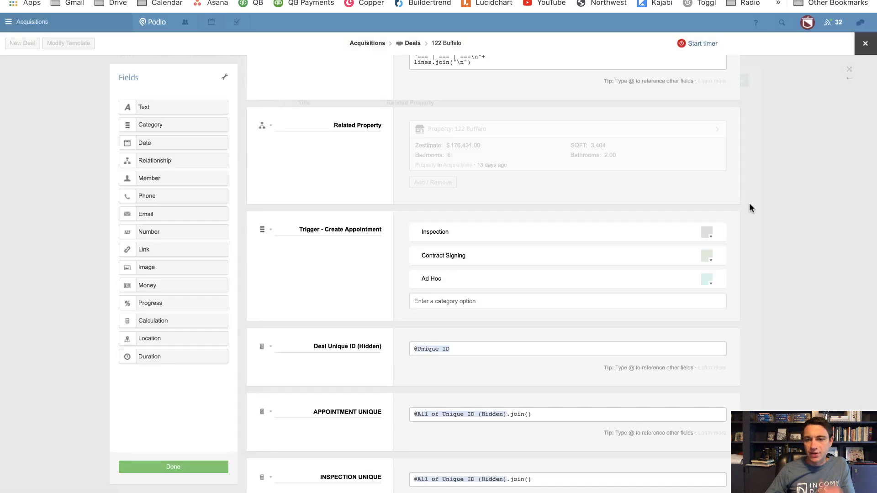
click(733, 220)
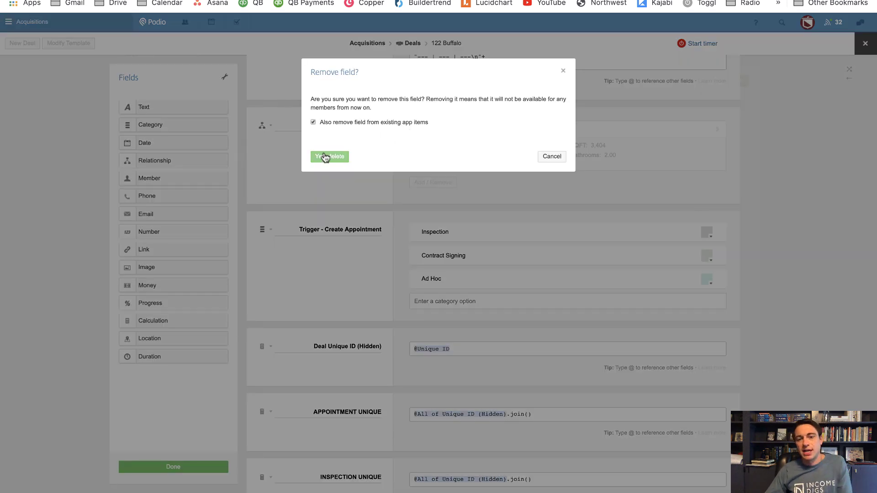
click(323, 157)
Add a 'Create New Appointment' calculation field above Deal Unique ID that references Deal Unique ID (Hidden)
drag(177, 323, 340, 229)
double_click(339, 228)
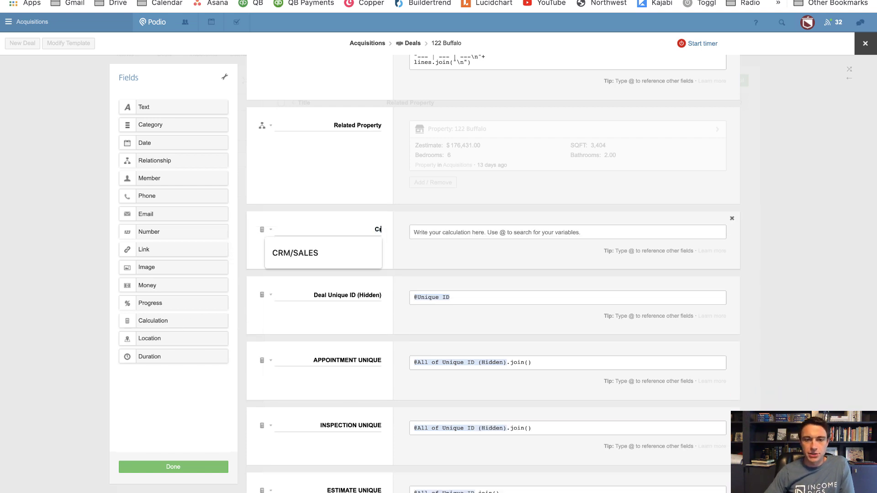
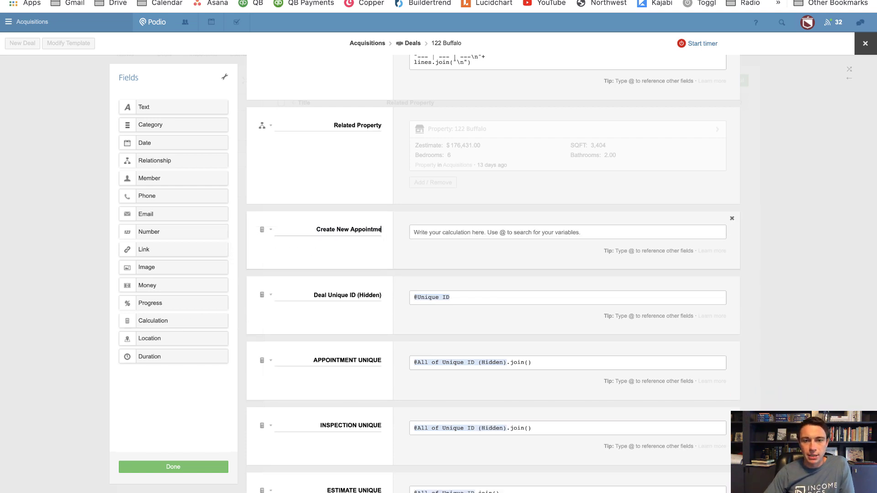
key(Tab)
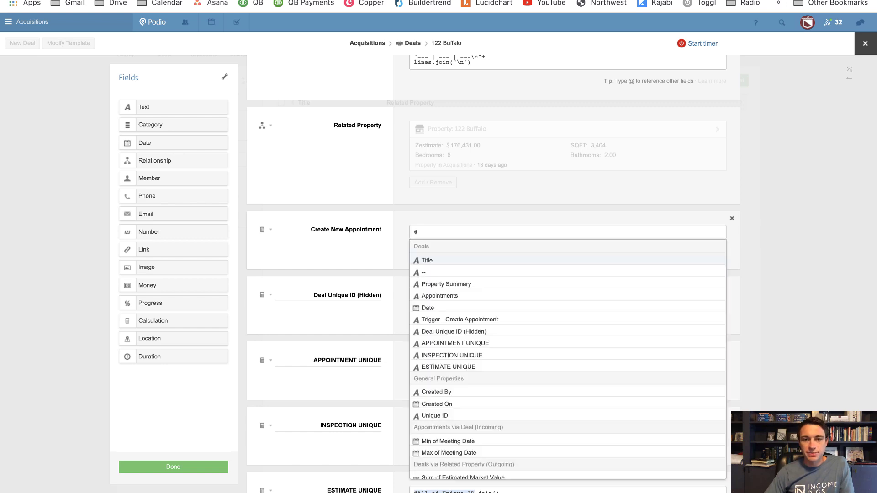
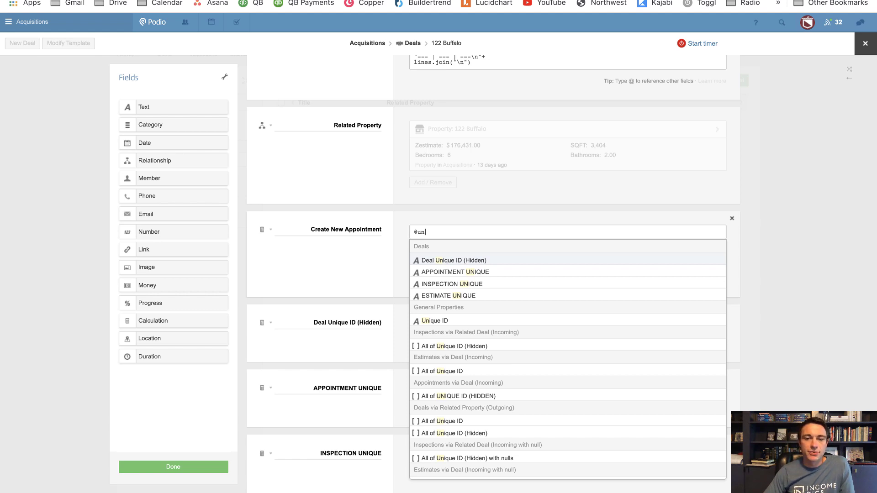
key(Return)
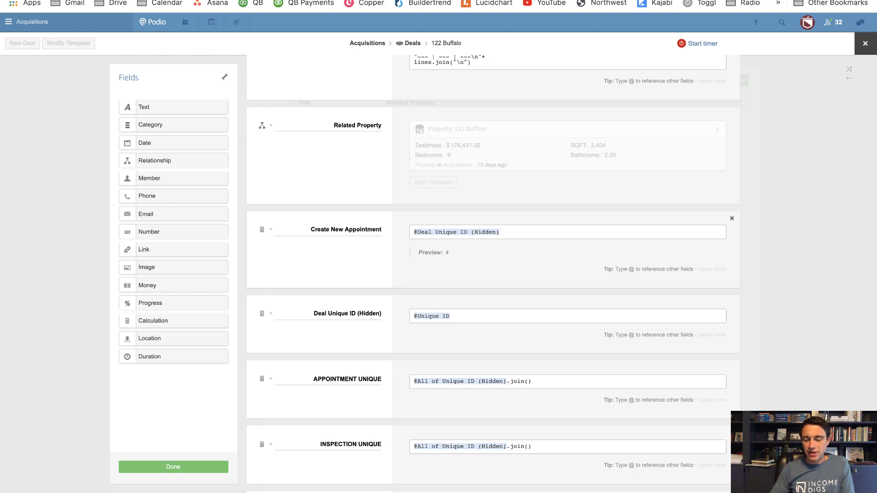
key(Return)
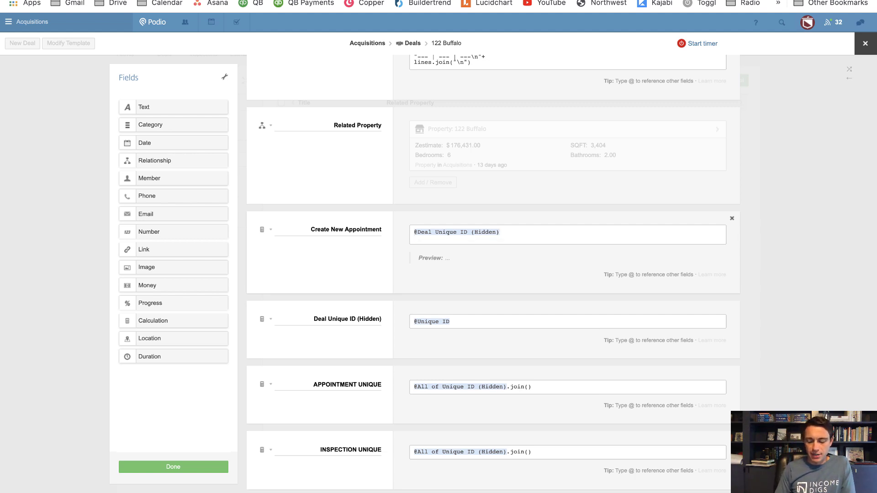
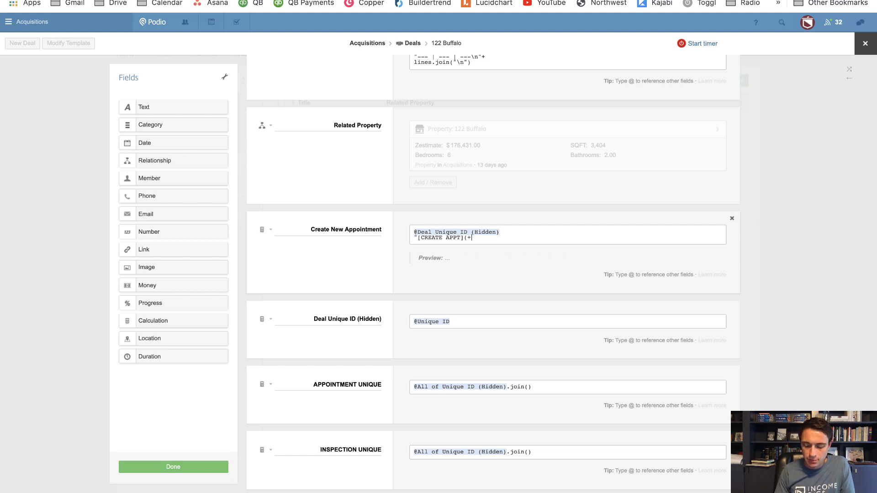
key(BackSpace)
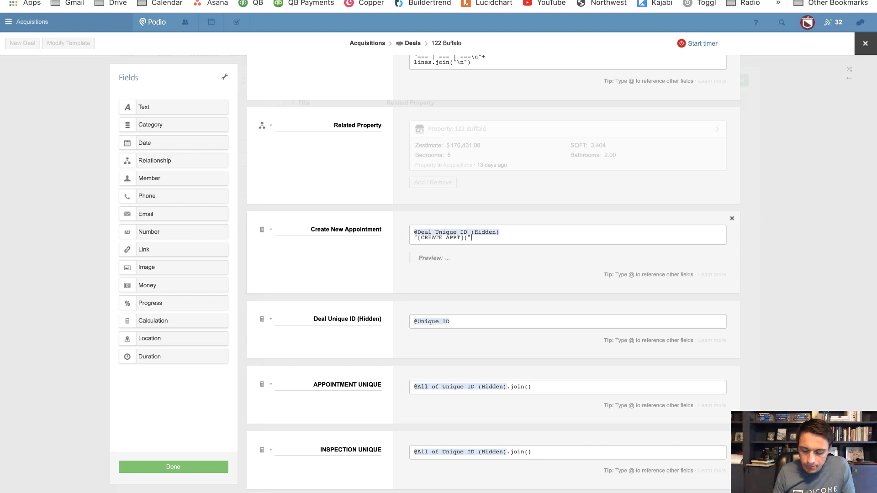
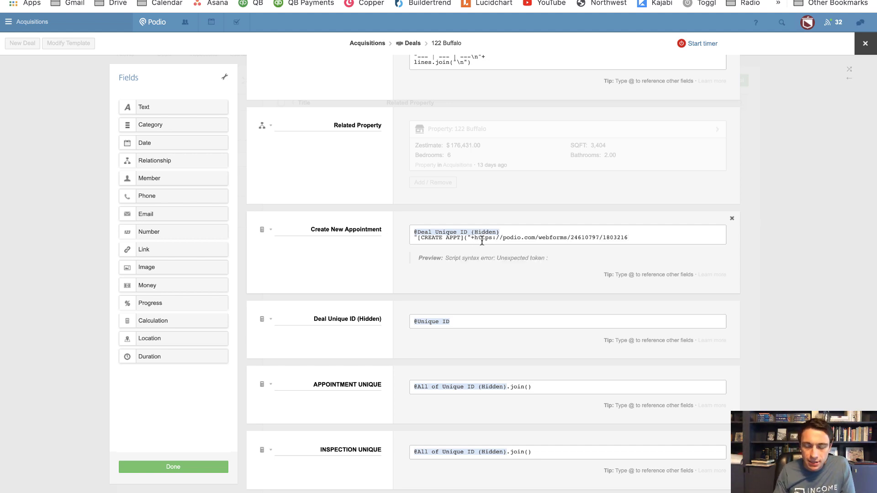
key(BackSpace)
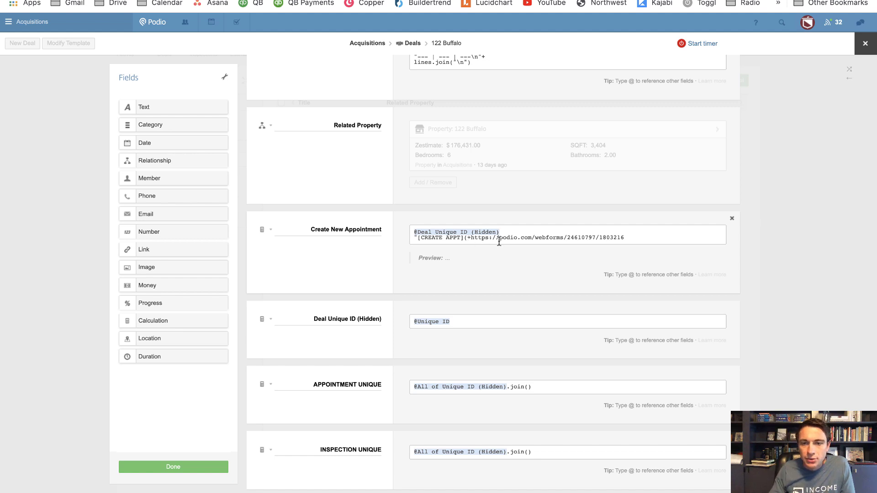
key(Delete)
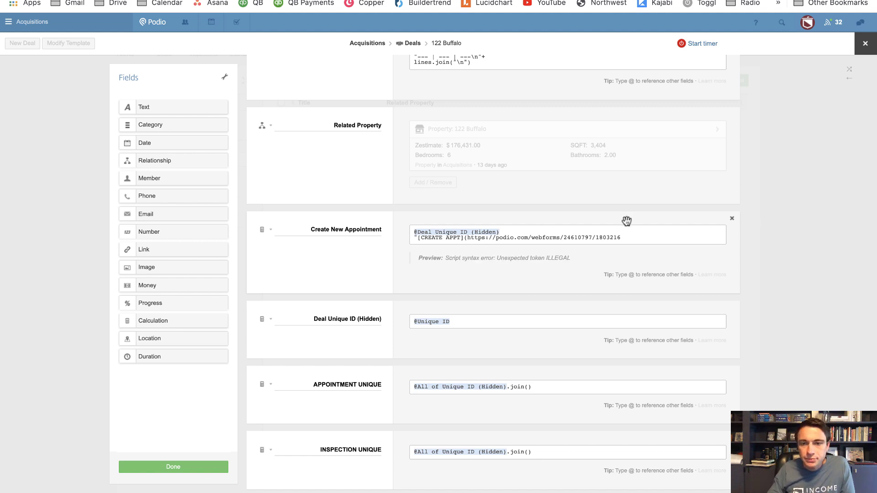
click(641, 237)
text())
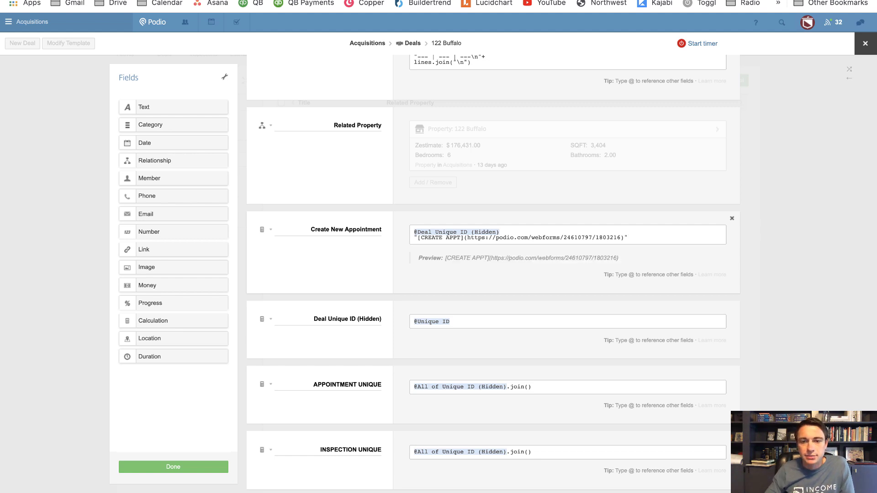
click(176, 466)
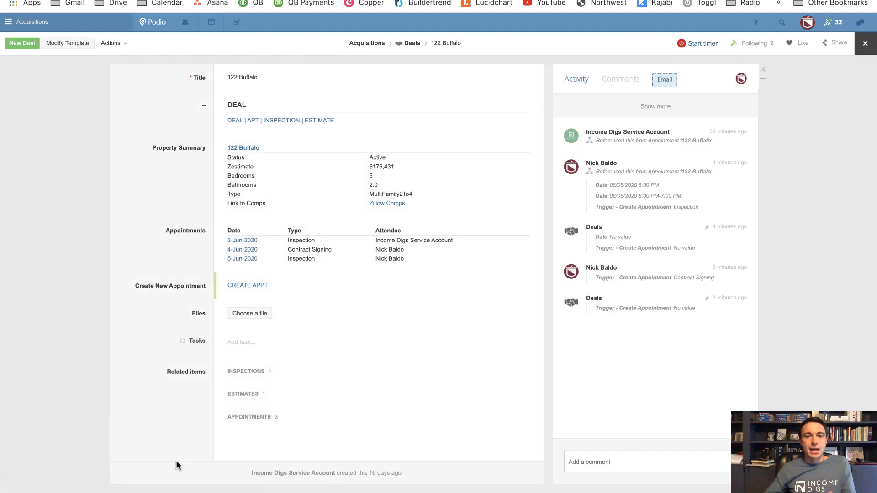
click(241, 286)
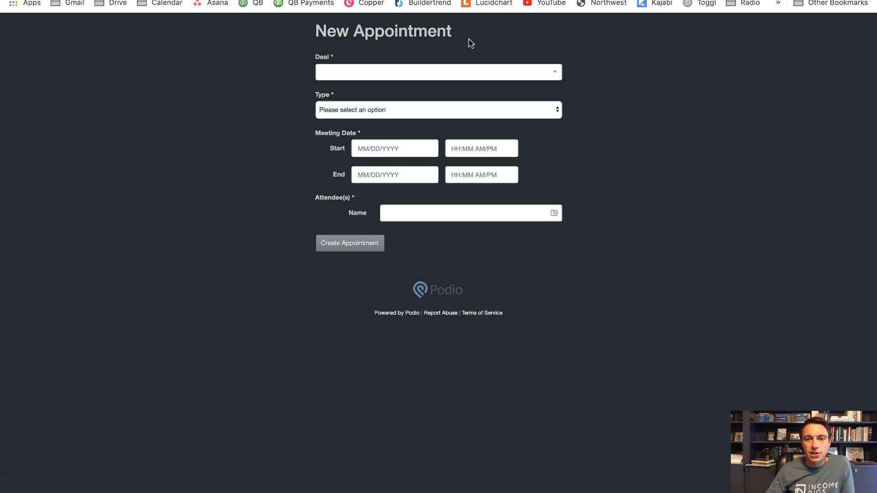
click(553, 75)
click(520, 91)
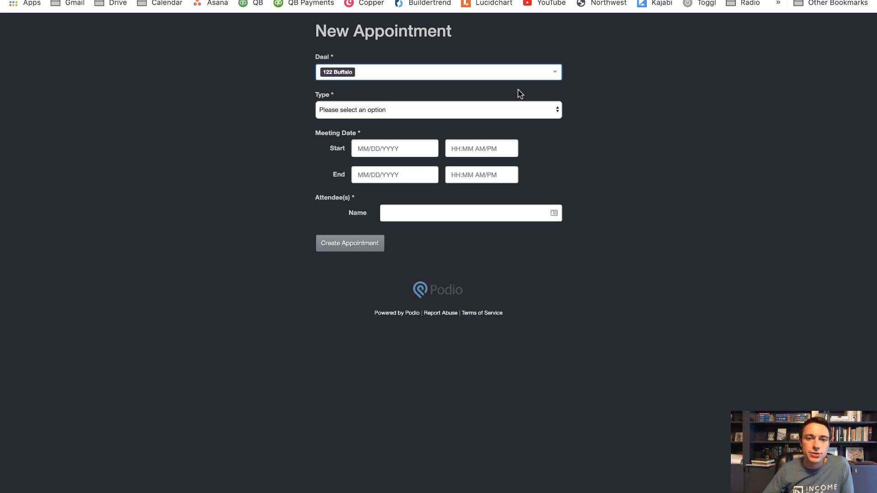
click(378, 73)
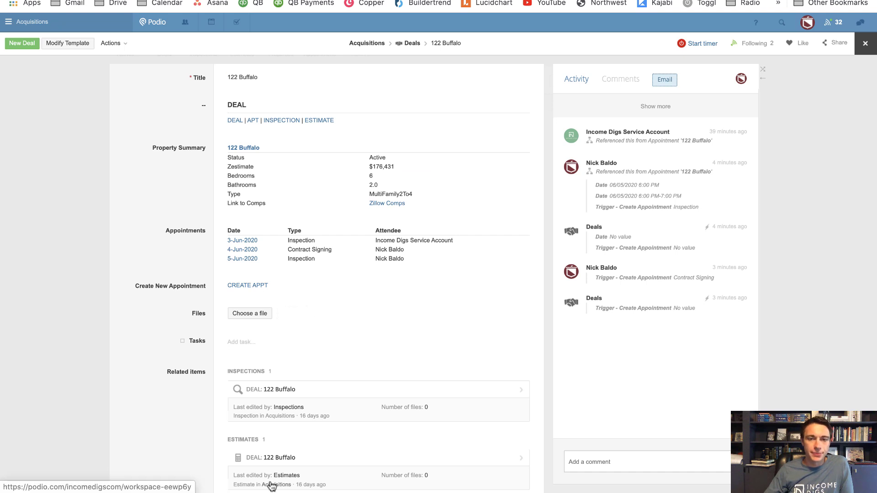
Add a text field labelled Item ID at the bottom of the Deals template, set Always hidden, and save
click(67, 43)
scroll(393, 372, down, 10)
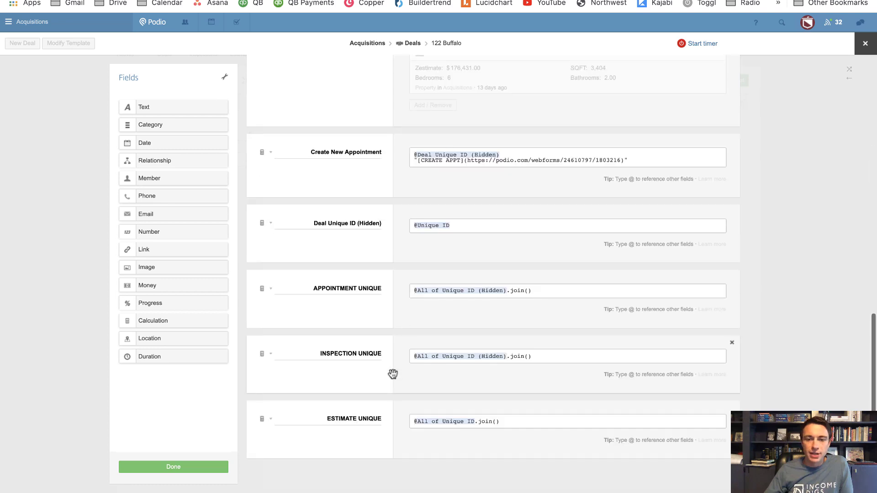
drag(186, 107, 385, 462)
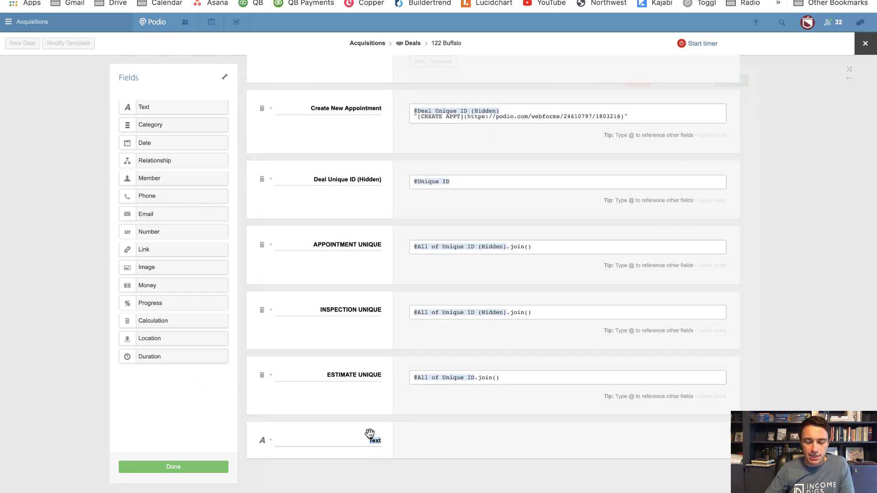
text(Item ID)
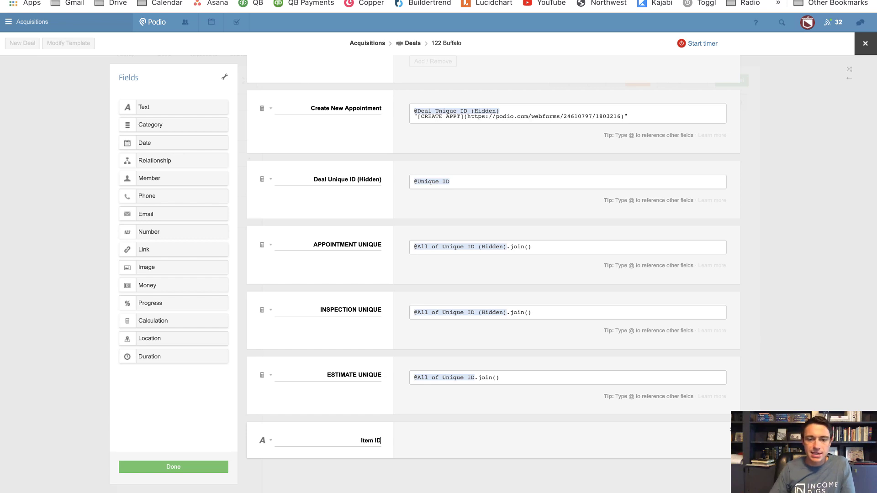
click(270, 440)
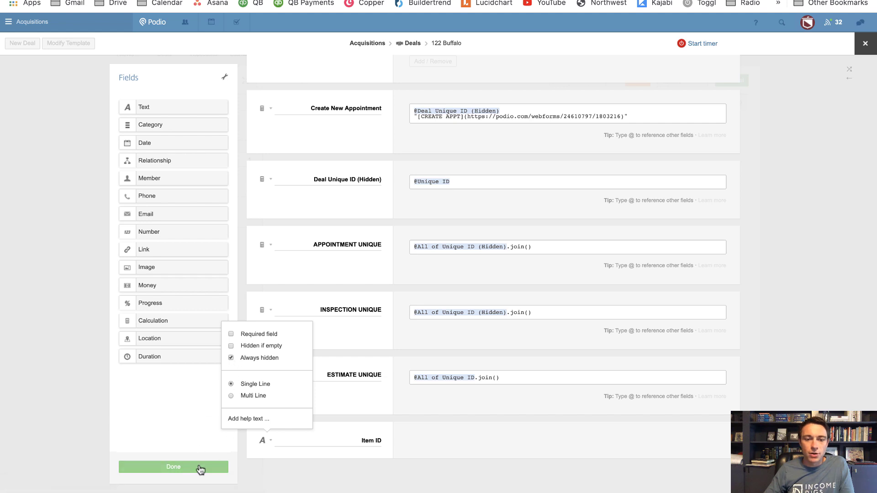
click(199, 466)
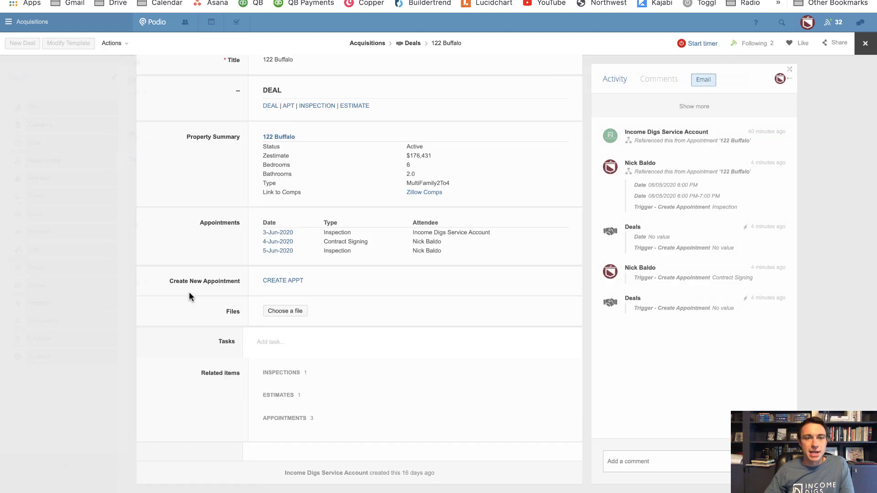
click(112, 45)
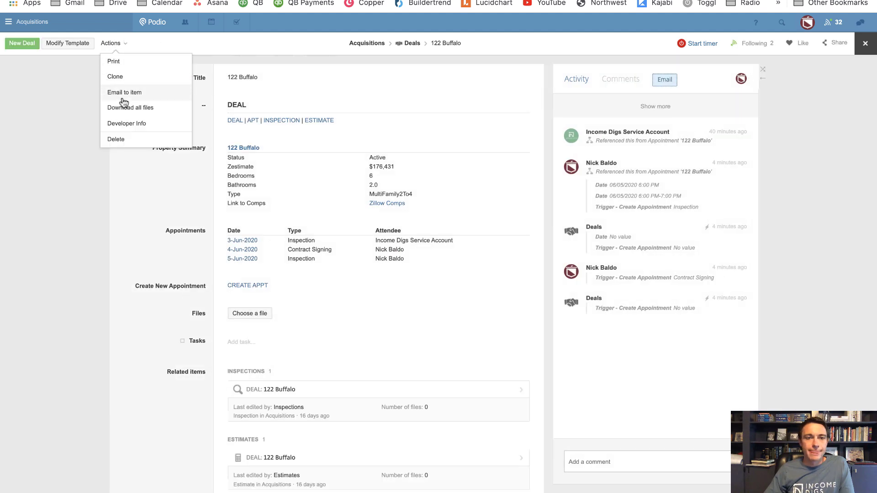
click(122, 127)
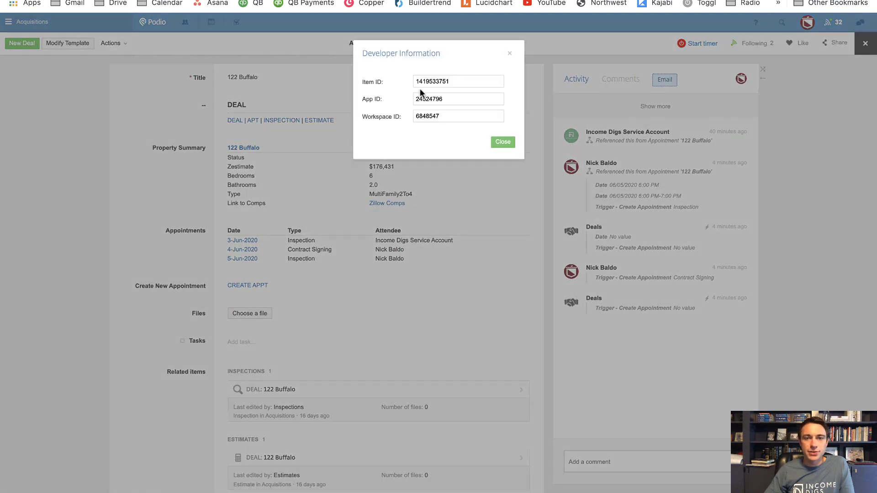
double_click(432, 83)
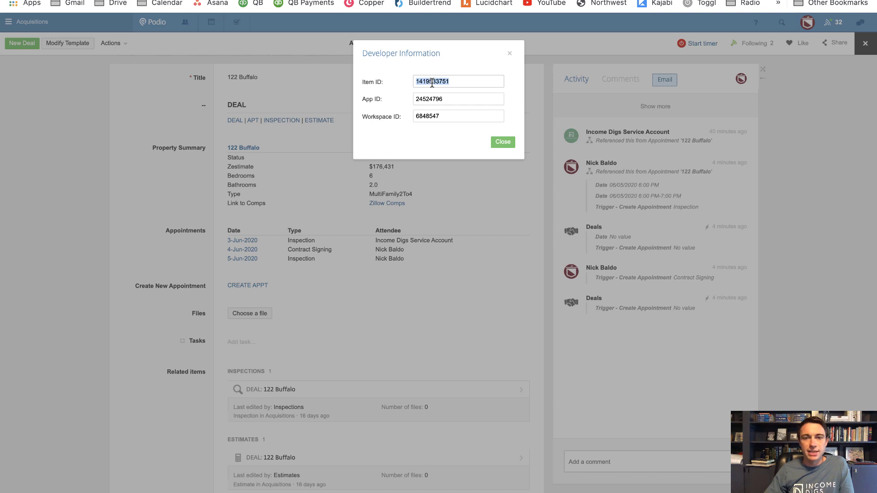
click(509, 53)
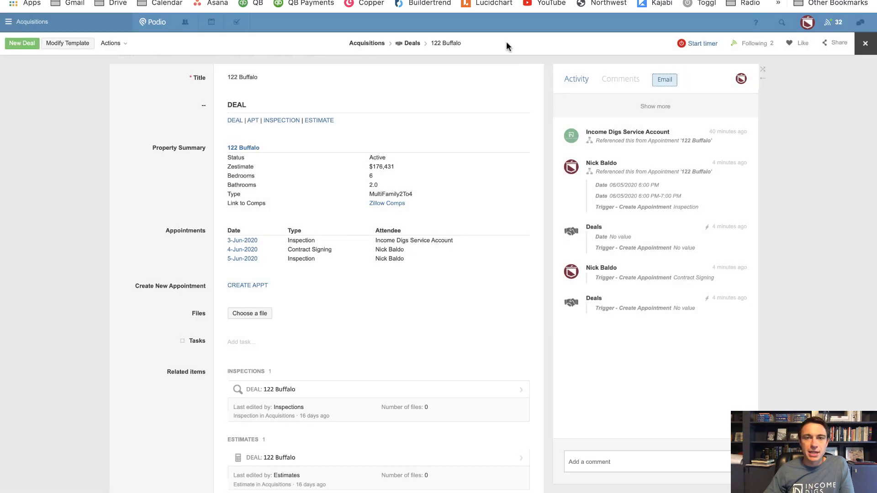
key(ctrl+Tab)
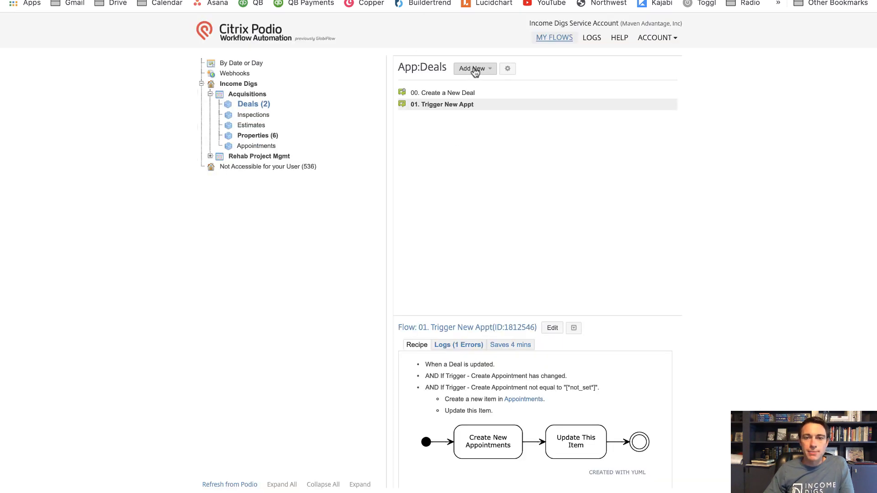
Create a new manually triggered flow named '00A. Populate Item ID'
click(473, 69)
click(475, 86)
click(364, 315)
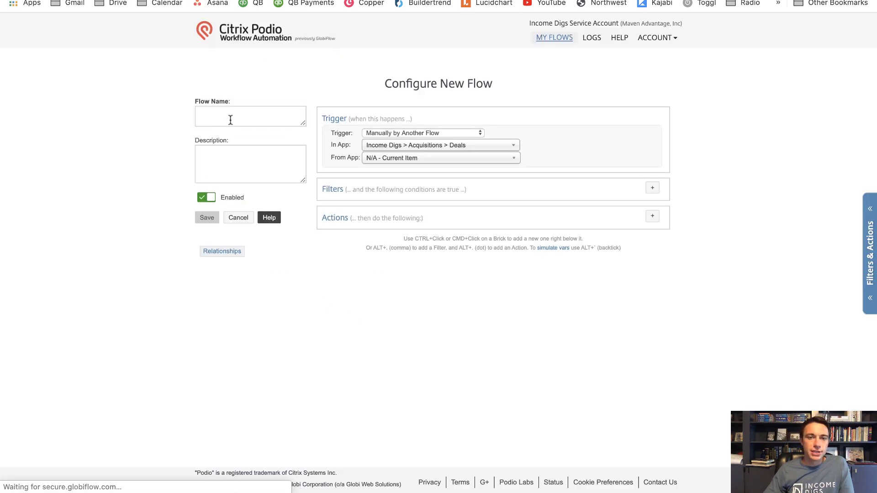
click(224, 121)
text(00A. P)
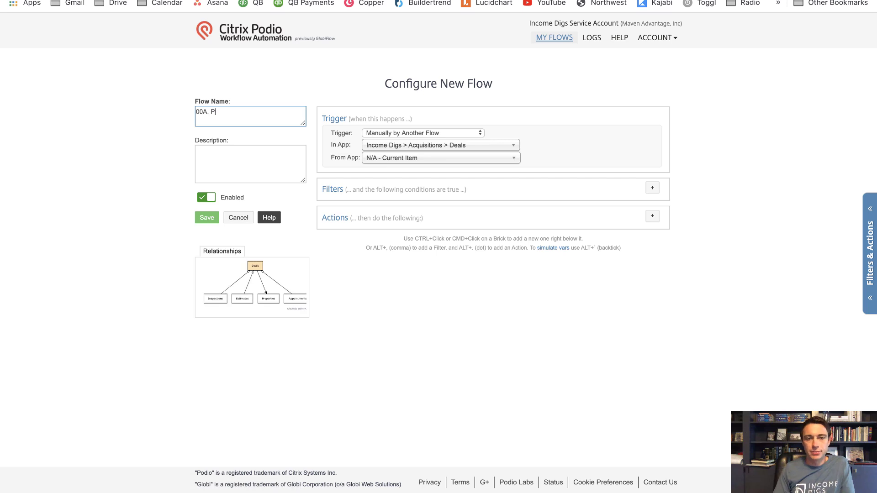
text(opulate )
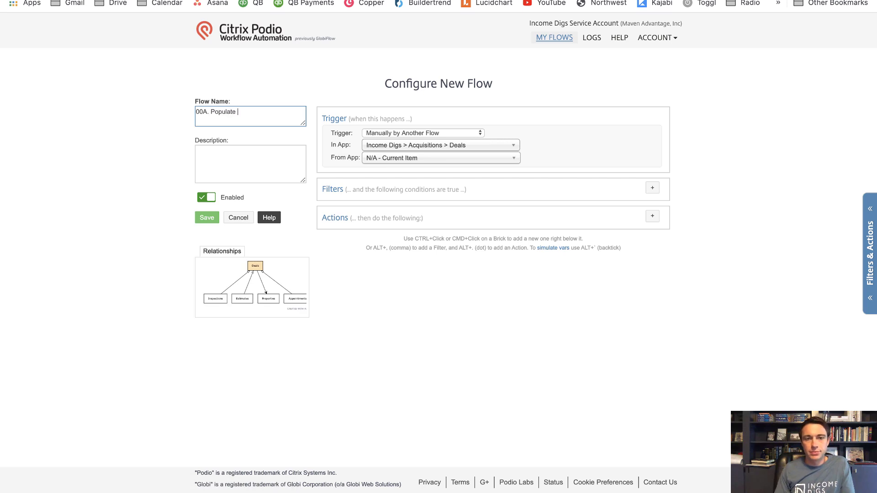
text(Item ID)
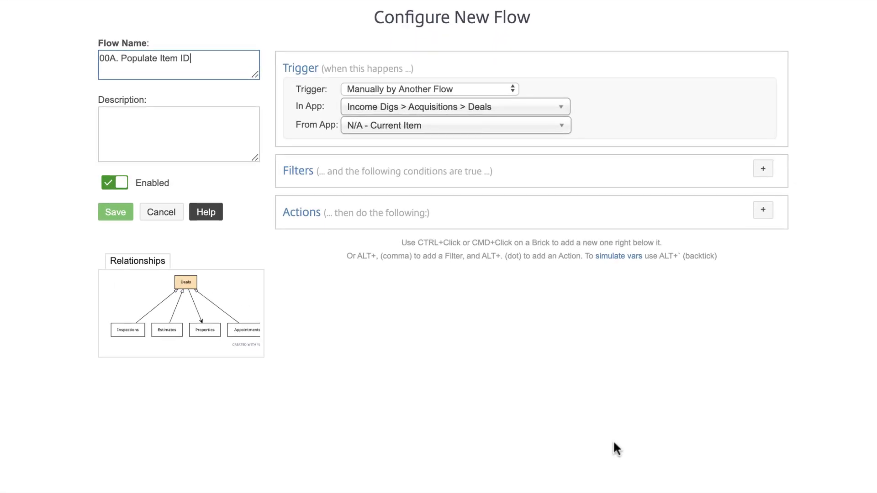
Add a silent Update This Deal action with no field rows and save the flow
click(762, 211)
text(update)
click(602, 252)
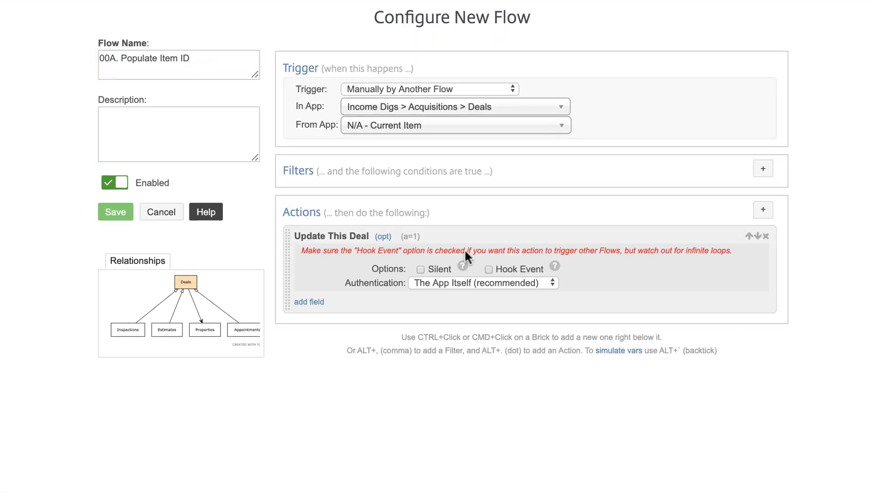
click(420, 270)
click(360, 299)
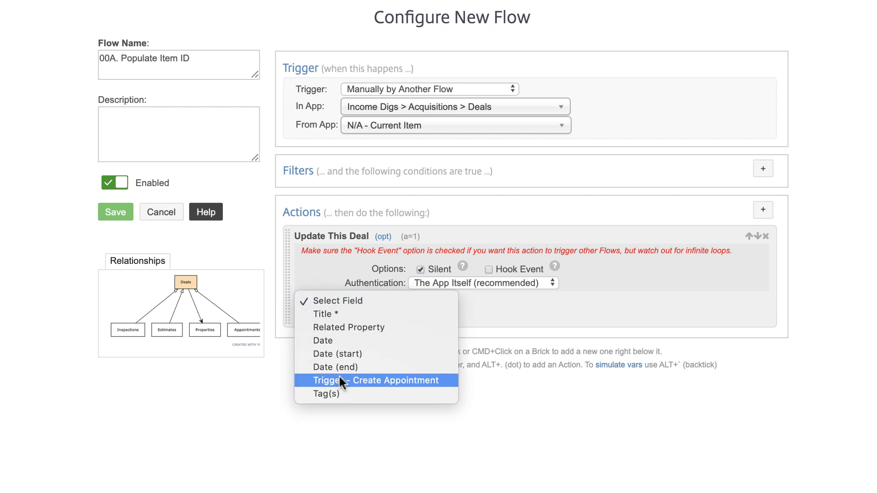
click(262, 392)
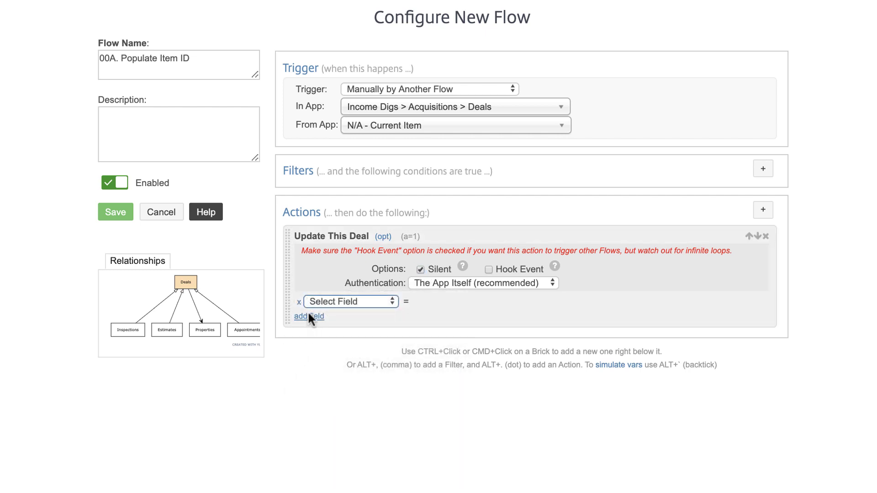
click(299, 302)
click(121, 219)
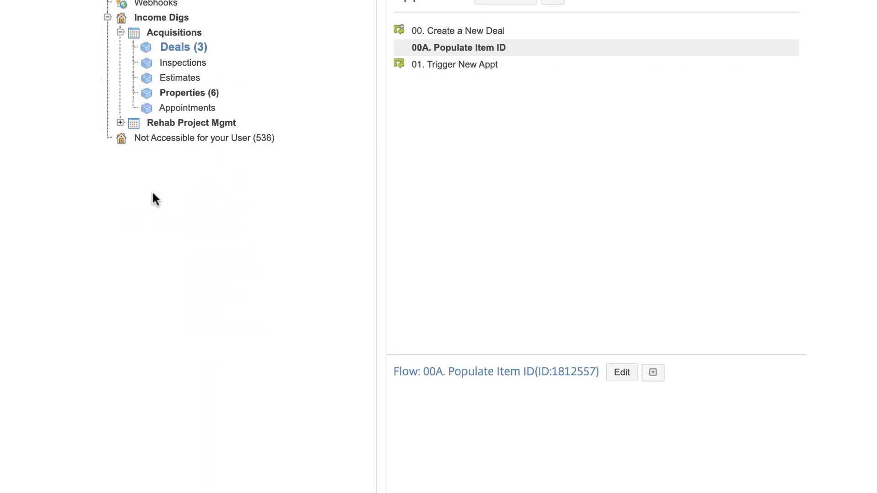
Refresh the Acquisitions app references and open the 00A. Populate Item ID flow for editing
click(183, 33)
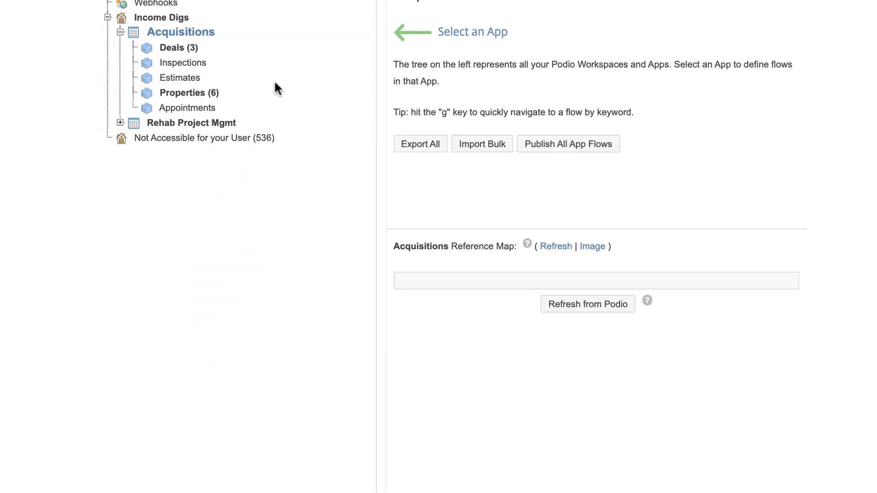
click(561, 247)
click(179, 48)
click(492, 69)
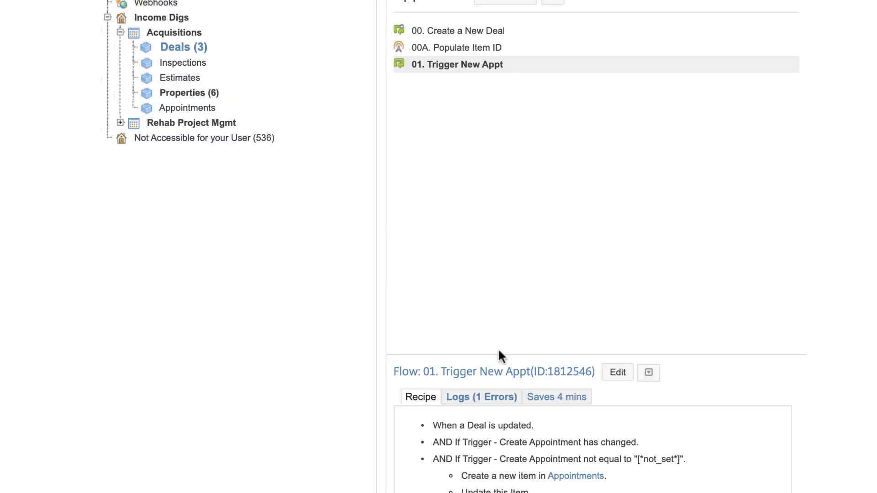
click(440, 50)
click(627, 379)
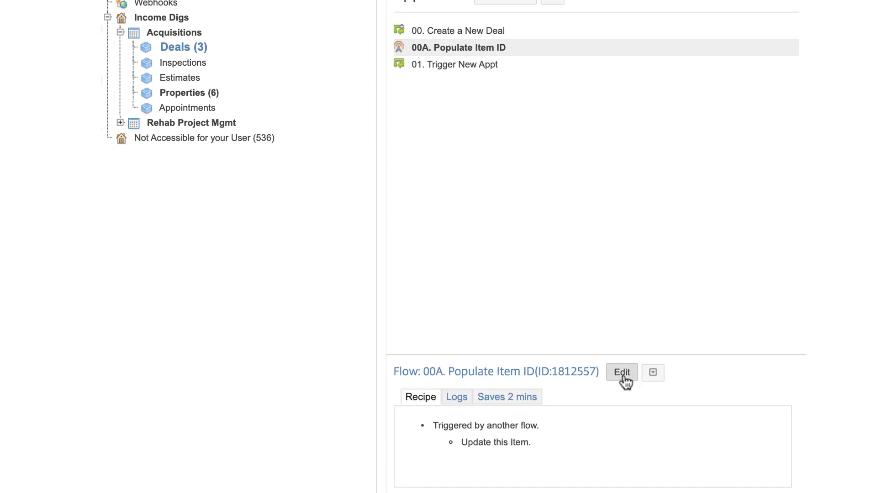
Set the update action's Item ID field to [(Deal) Podio Item ID] and save the flow
click(308, 301)
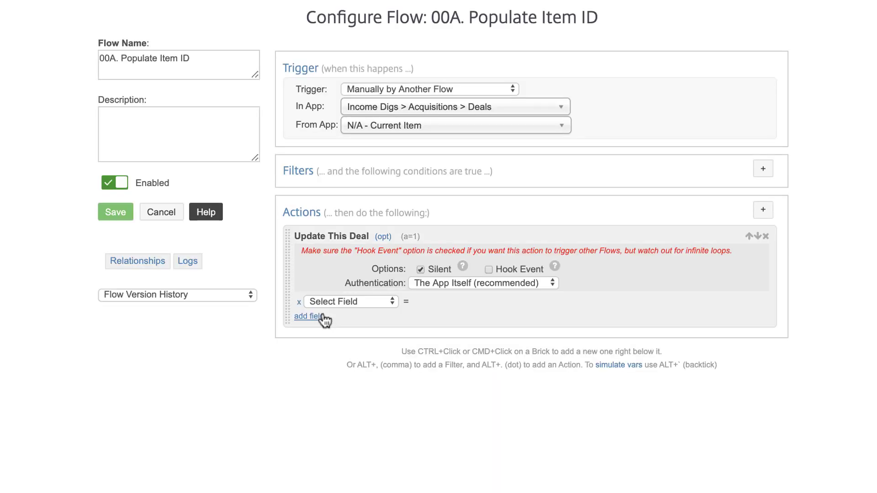
click(309, 303)
click(329, 341)
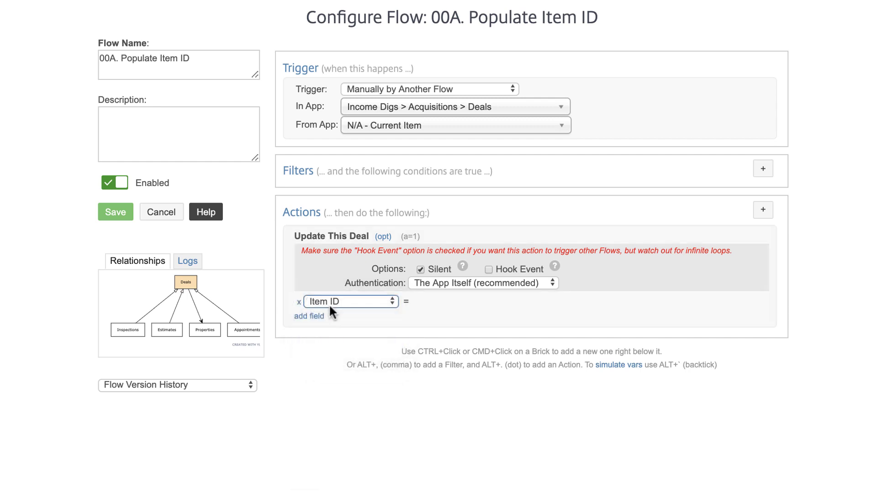
click(761, 302)
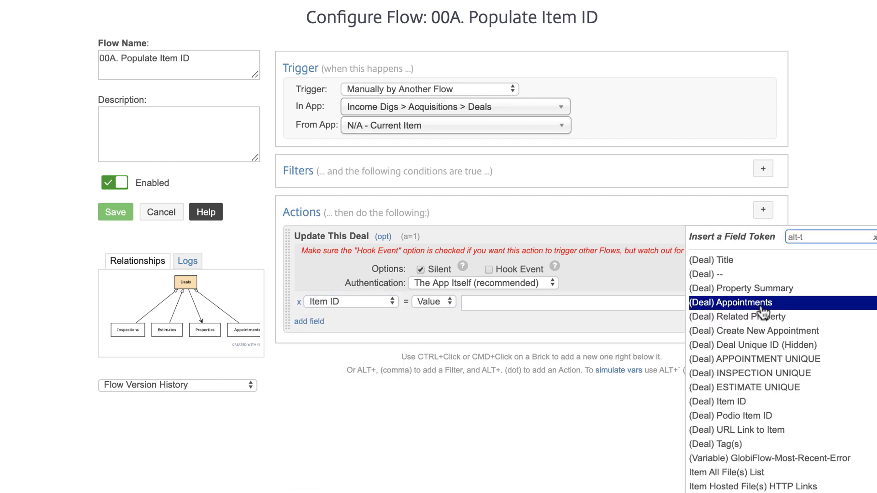
text(deal)
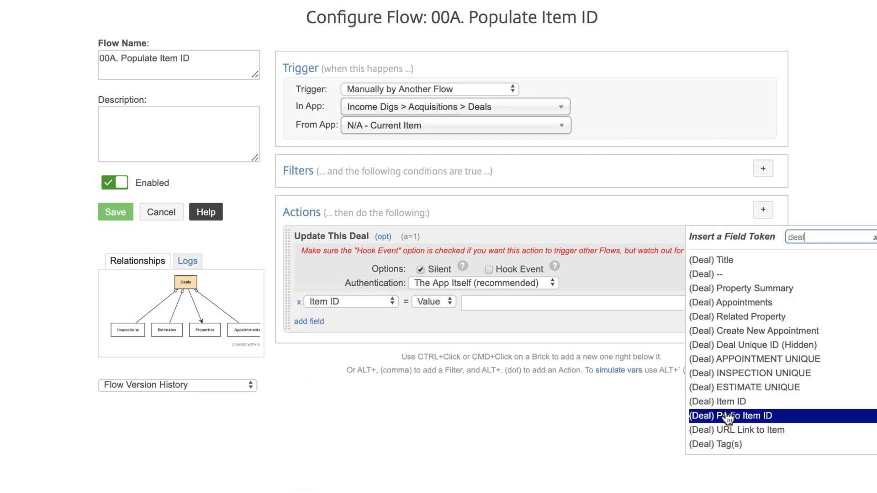
click(758, 416)
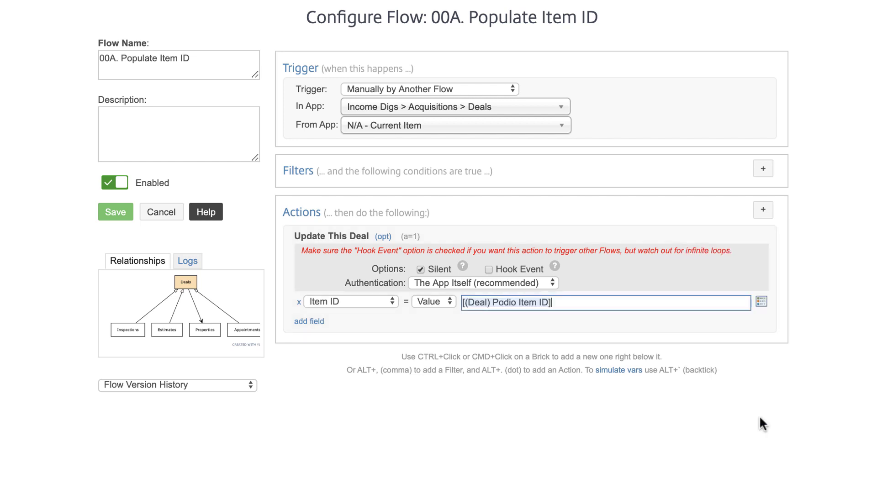
click(115, 213)
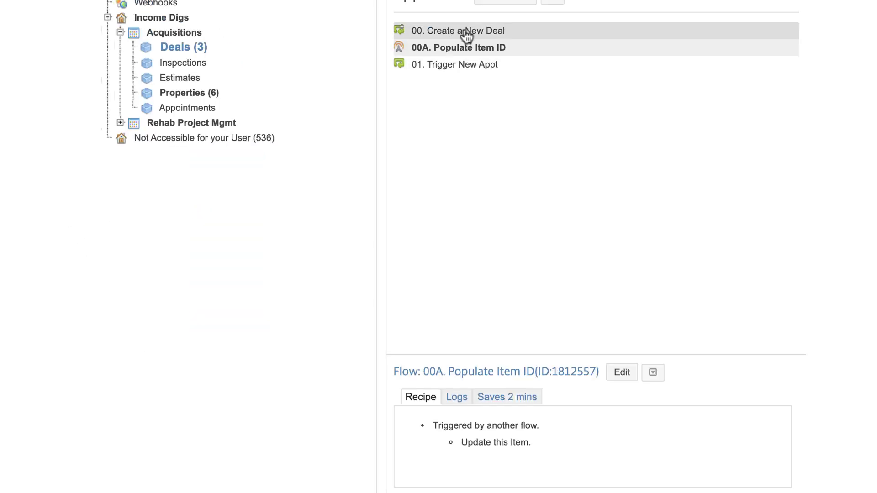
Add a Trigger another Flow action running 00A. Populate Item ID to 00. Create a New Deal, and save
click(466, 33)
click(620, 372)
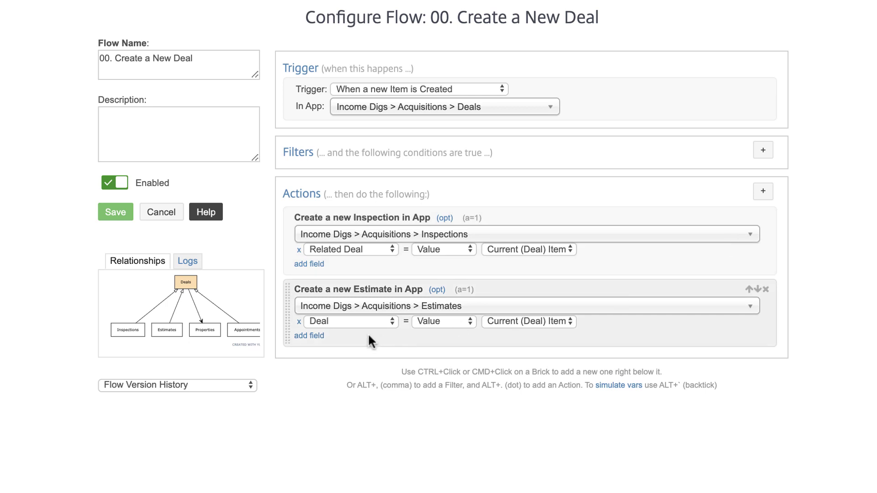
key(alt+period)
text(new)
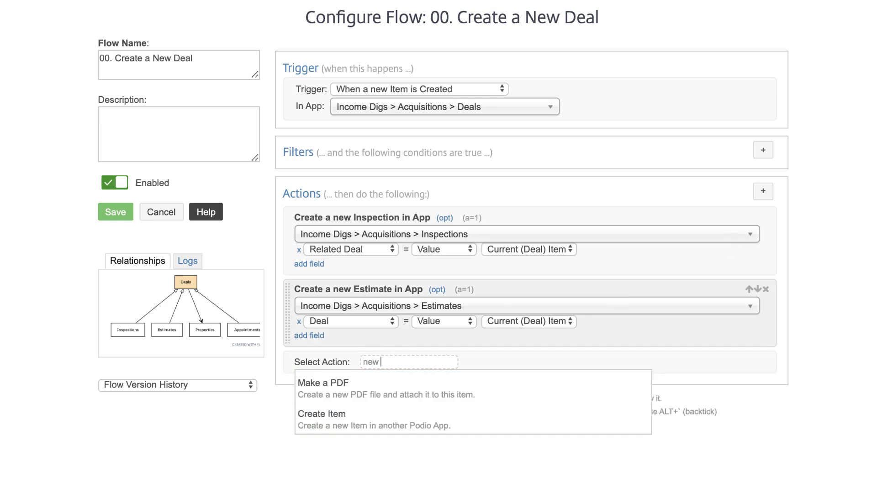
key(BackSpace)
key(BackSpace)
key(BackSpace)
text(tr)
click(399, 383)
click(440, 377)
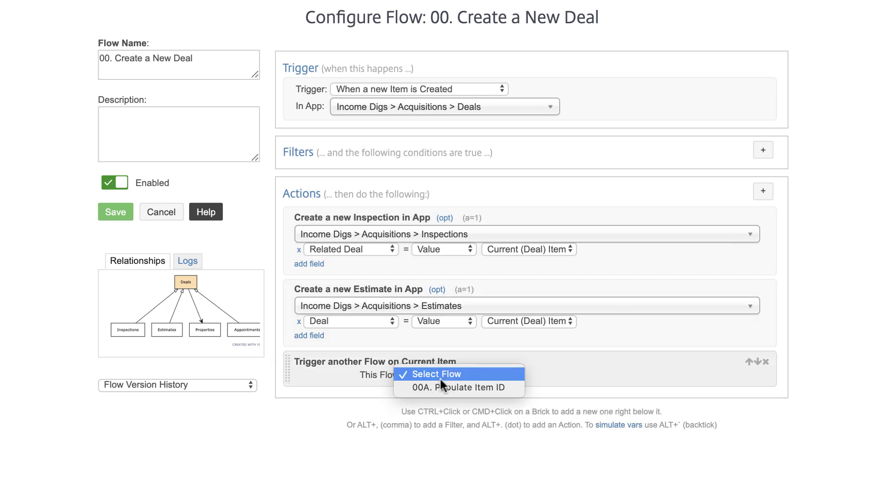
click(441, 387)
click(116, 212)
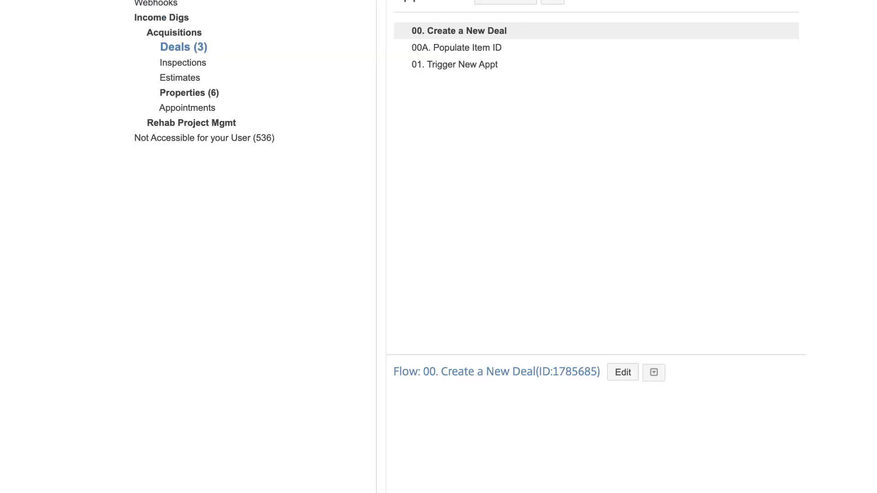
click(439, 49)
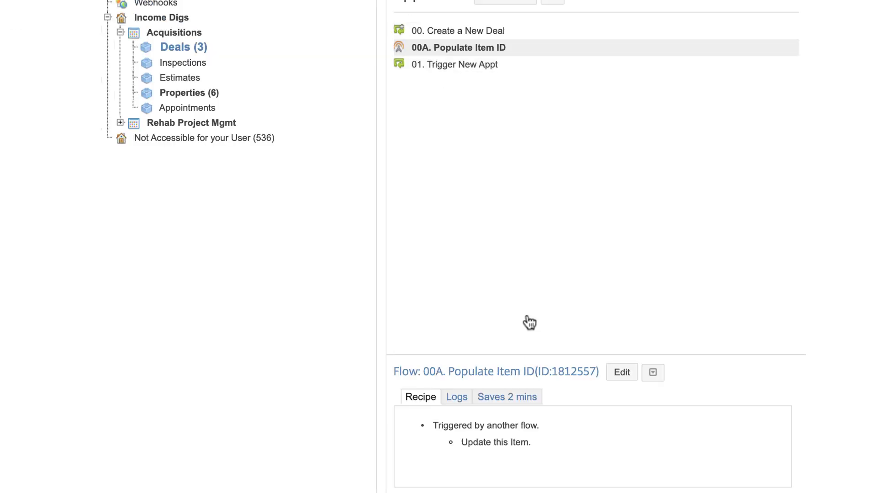
click(653, 373)
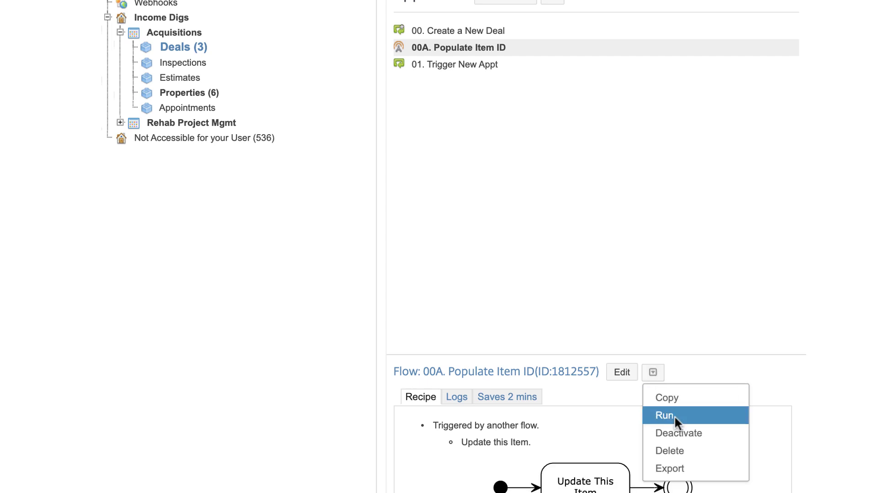
click(666, 416)
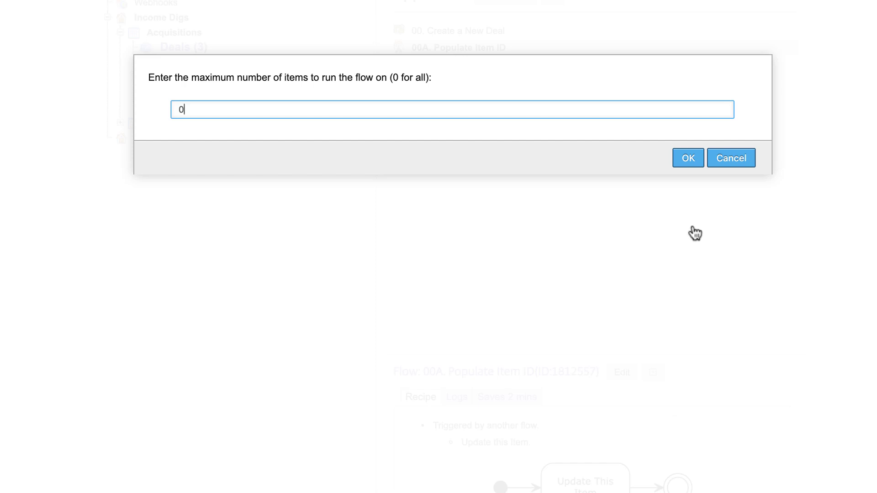
click(684, 159)
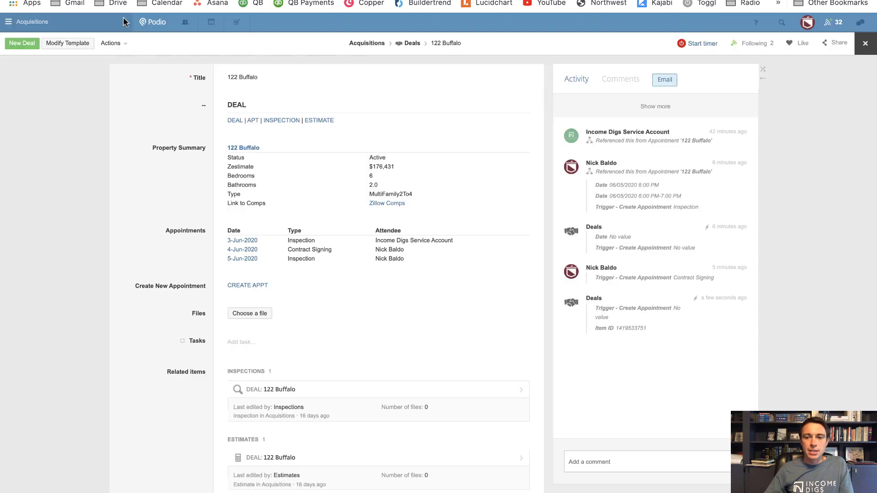
drag(647, 329, 619, 337)
click(643, 54)
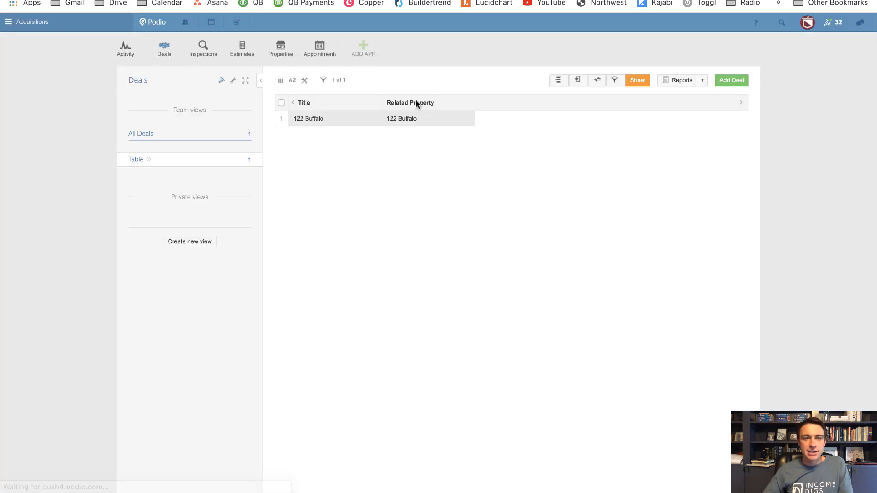
right_click(316, 52)
click(352, 57)
key(ctrl+Tab)
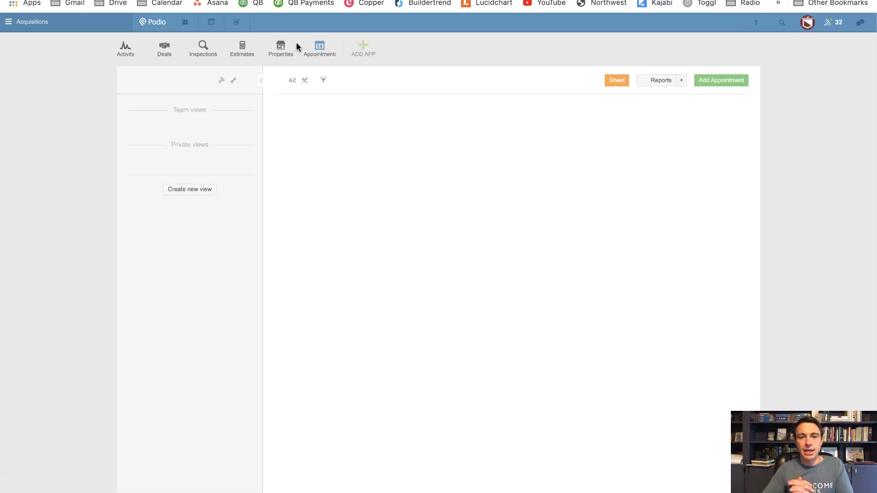
key(ctrl+shift+Tab)
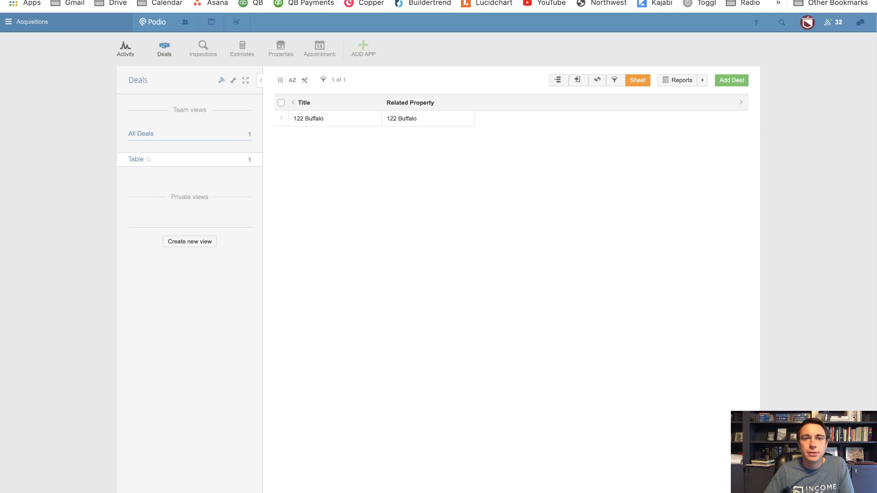
key(ctrl+Tab)
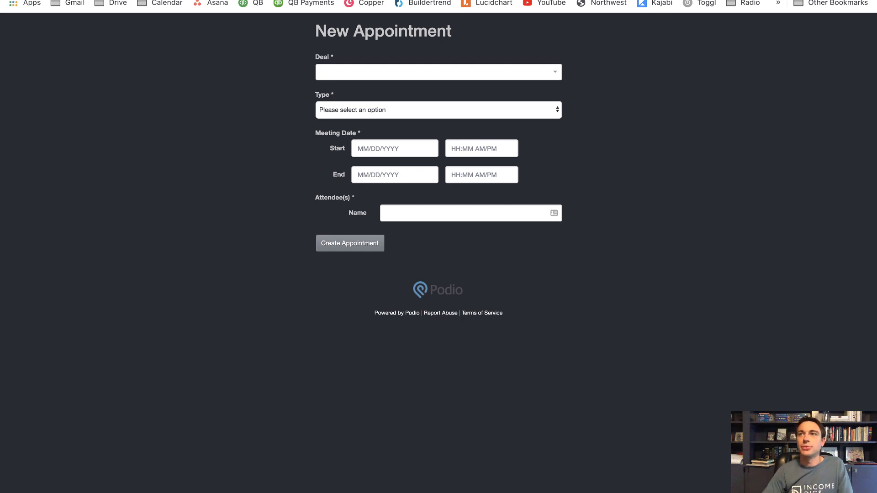
Copy the Deal field's external ID link-to-sales-pipeline-2 from the Appointments app's developer settings
key(super+l)
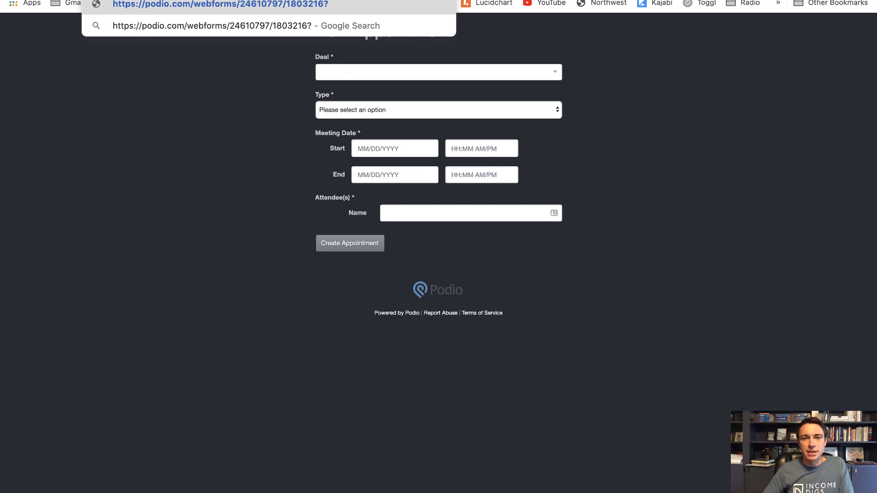
key(ctrl+Tab)
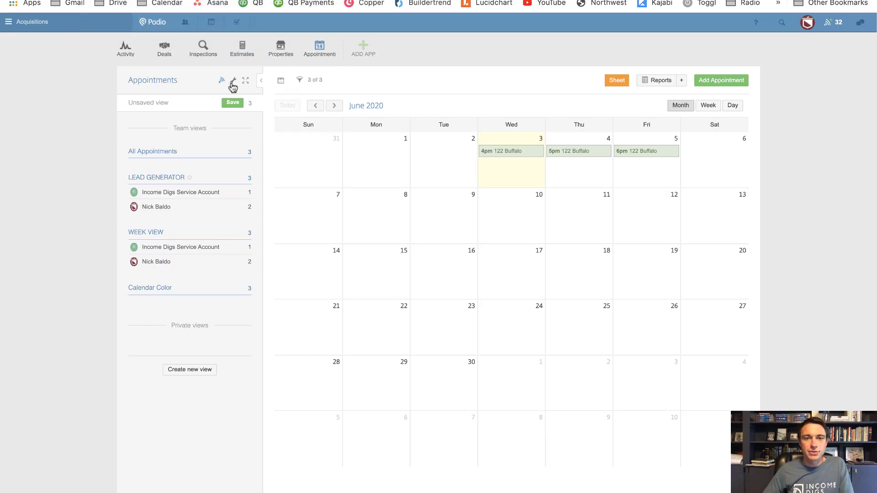
click(233, 82)
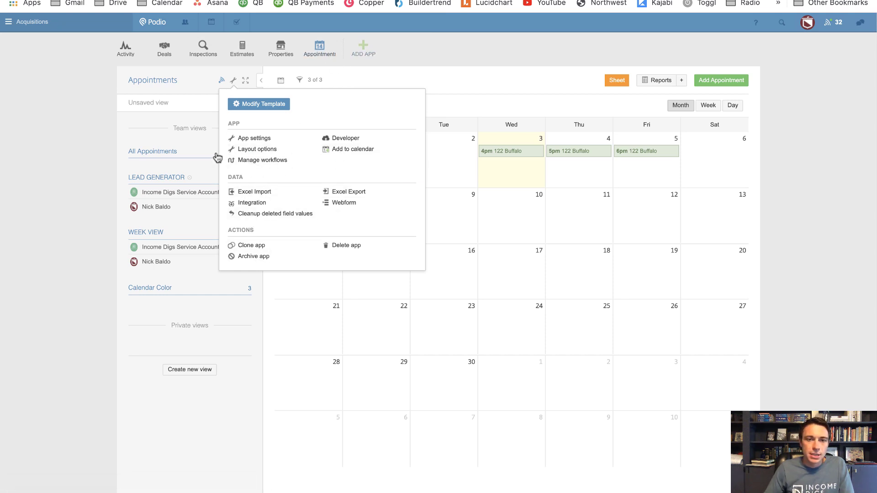
click(338, 144)
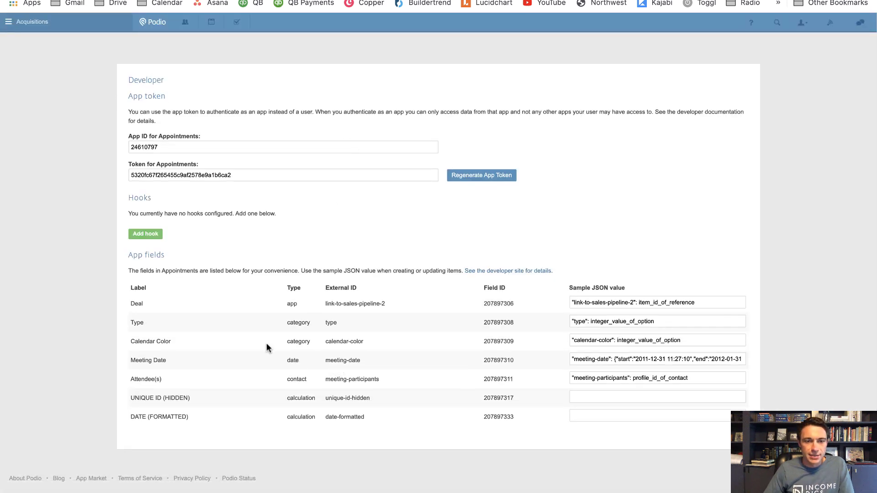
drag(385, 304, 325, 305)
key(super+c)
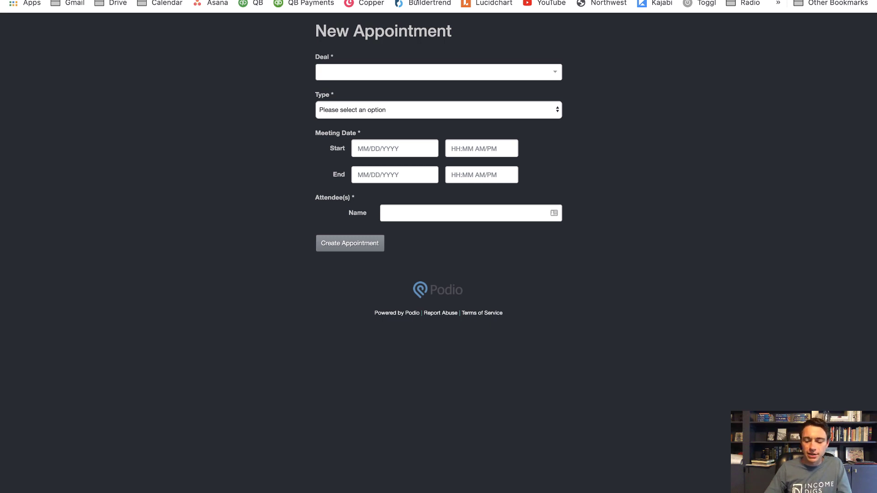
Add fields[link-to-sales-pipeline-2 to the webform's web address
click(416, 1)
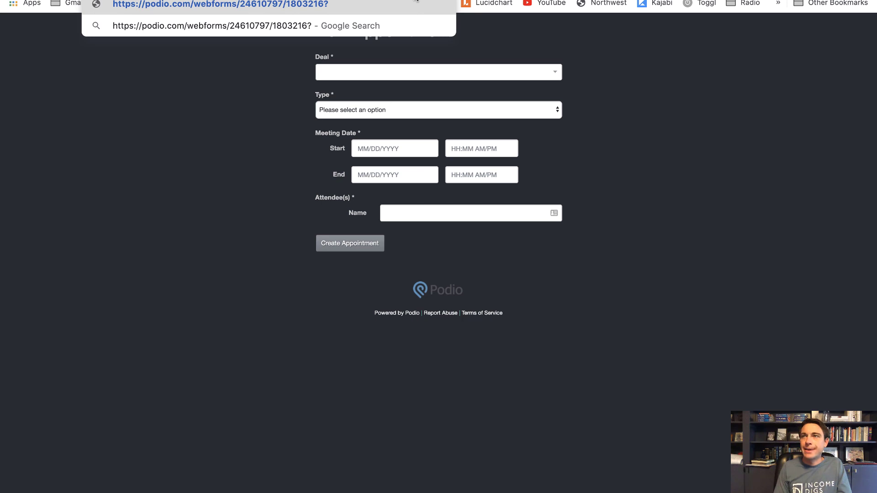
text(fields[)
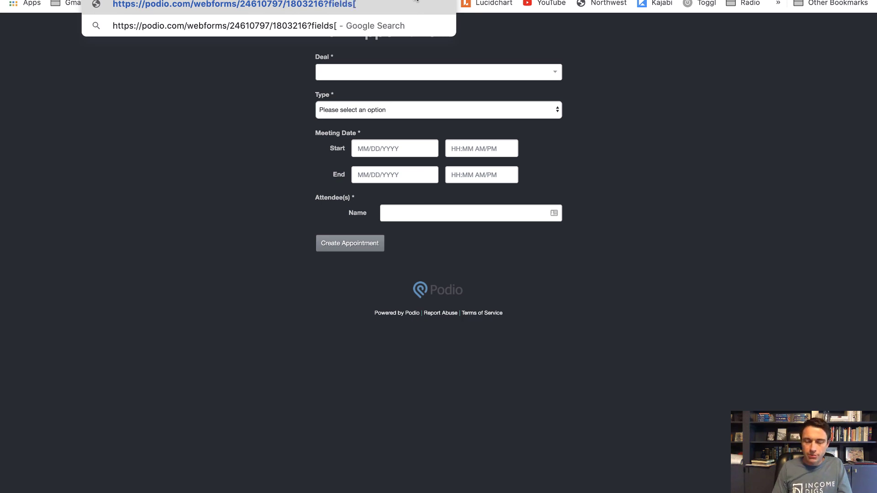
key(super+v)
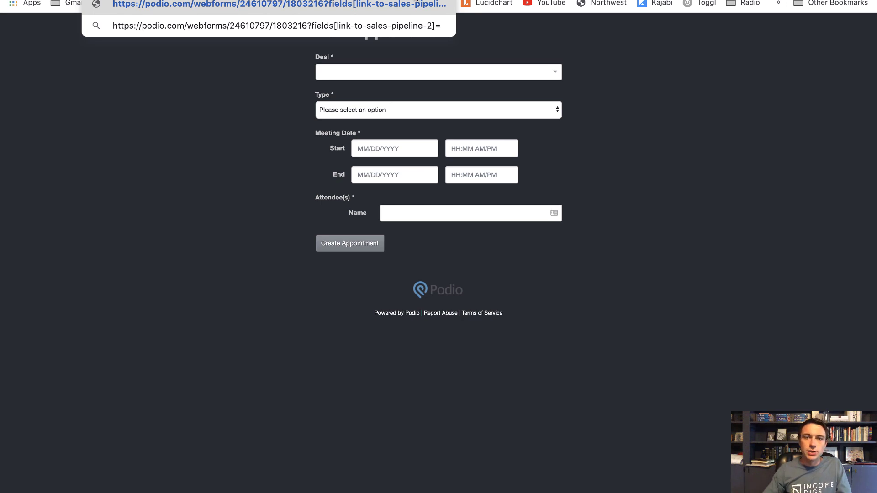
key(super+alt+Left)
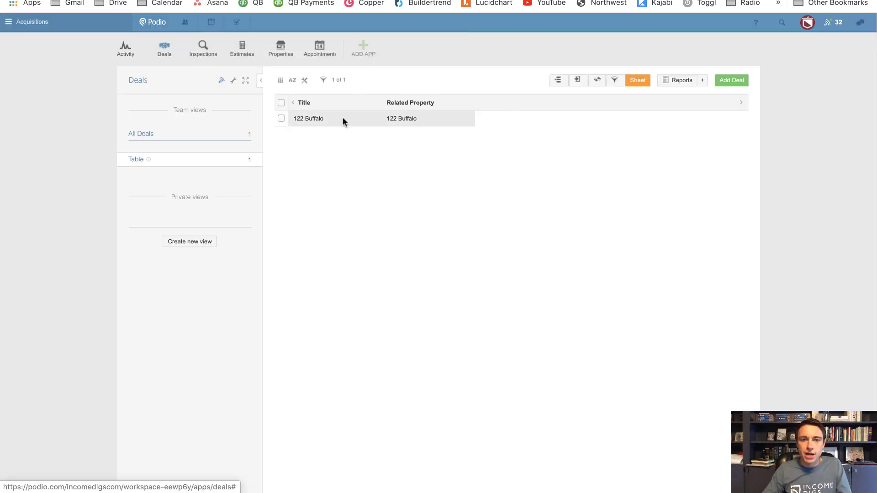
click(342, 117)
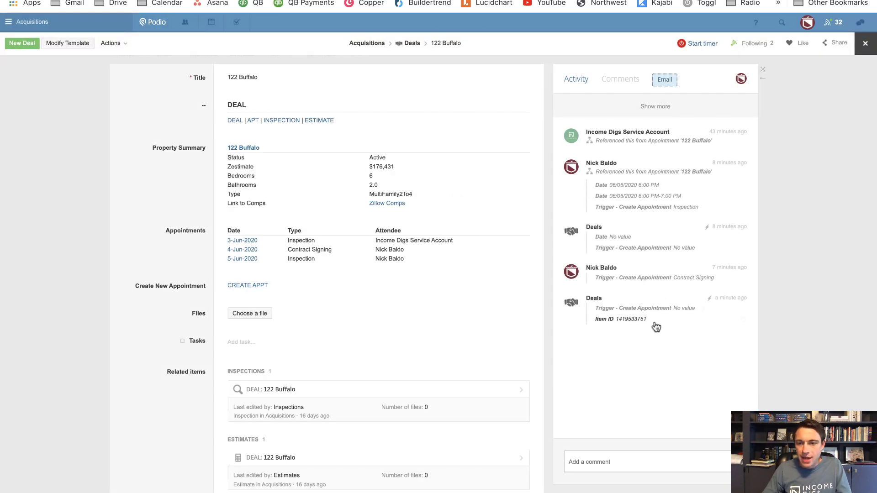
drag(654, 321, 618, 324)
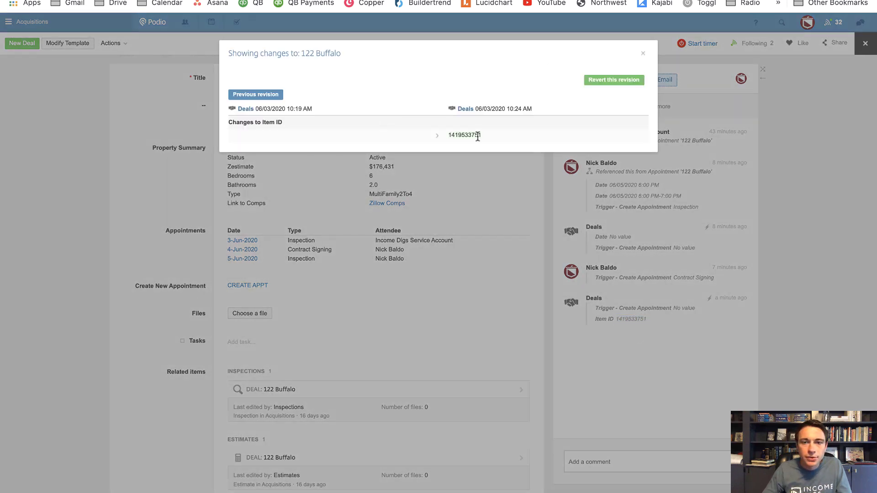
drag(482, 136, 449, 136)
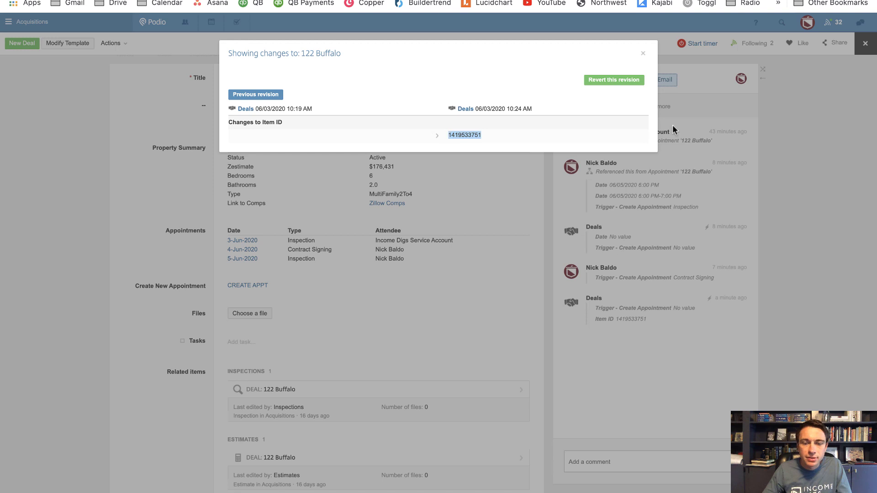
key(ctrl+Tab)
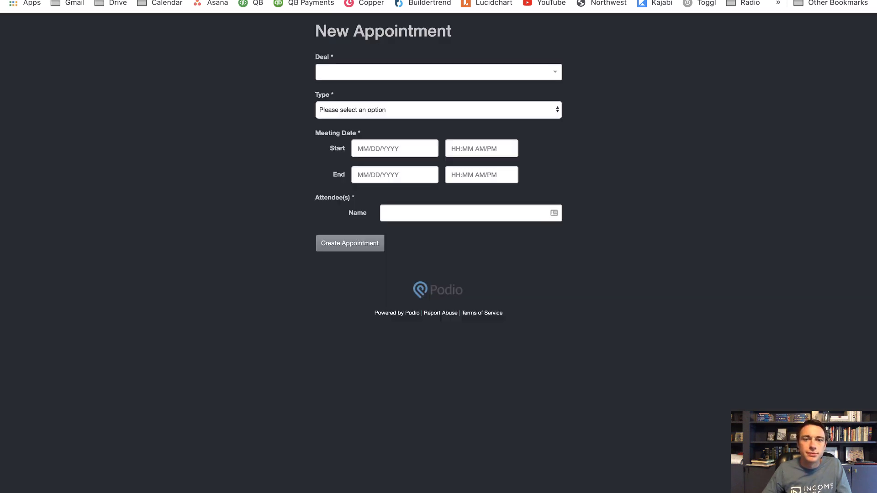
key(super+l)
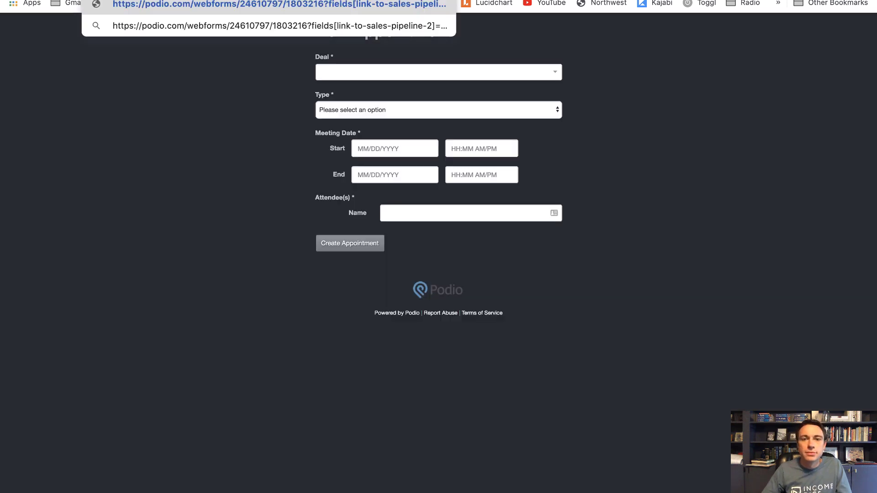
key(Return)
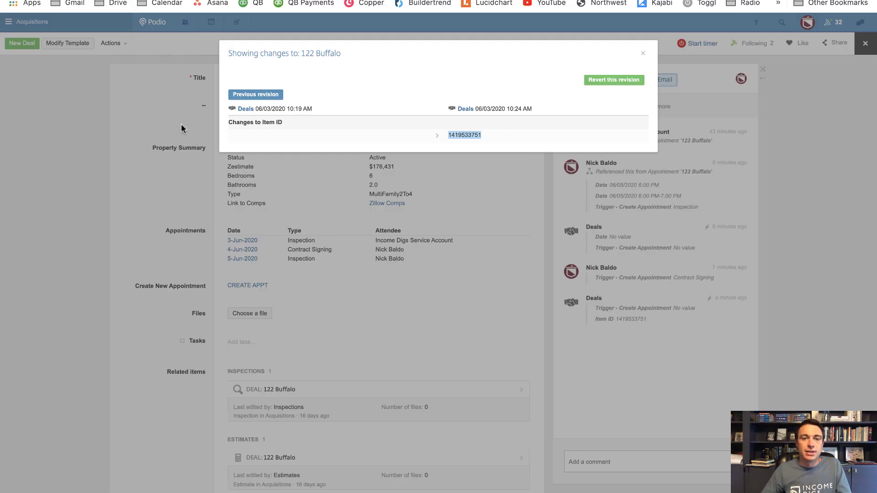
click(648, 57)
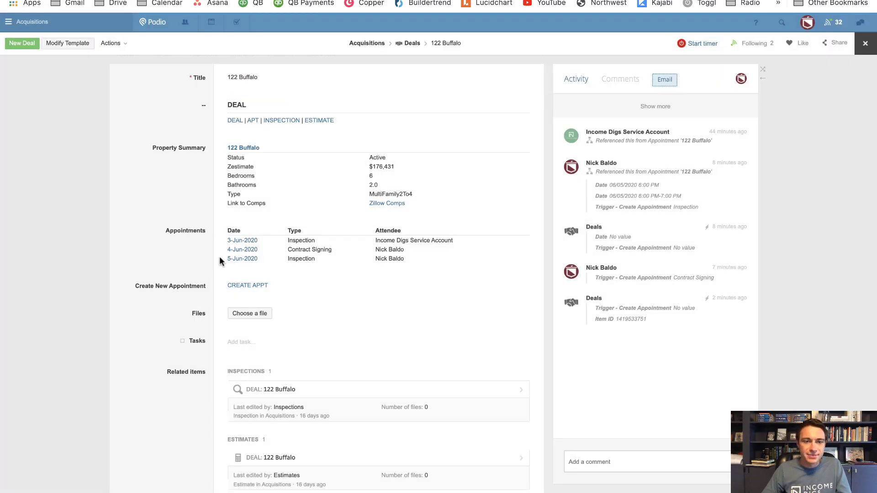
click(73, 42)
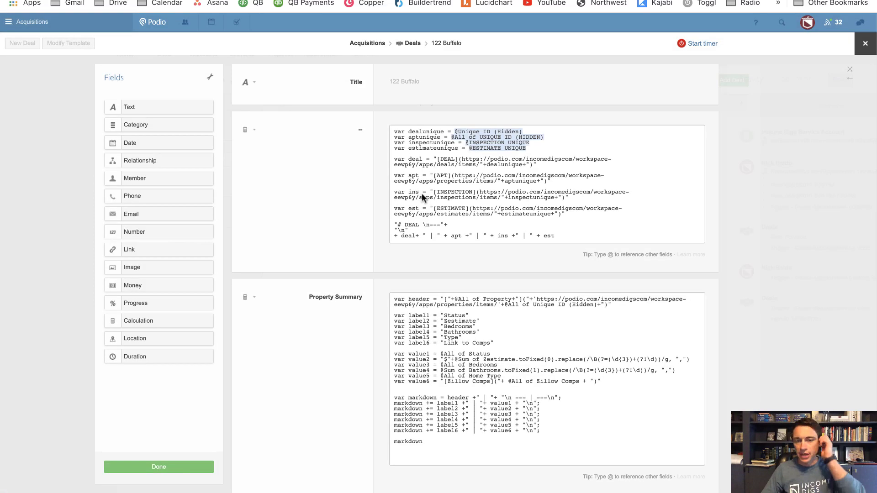
scroll(548, 215, down, 10)
scroll(546, 218, down, 3)
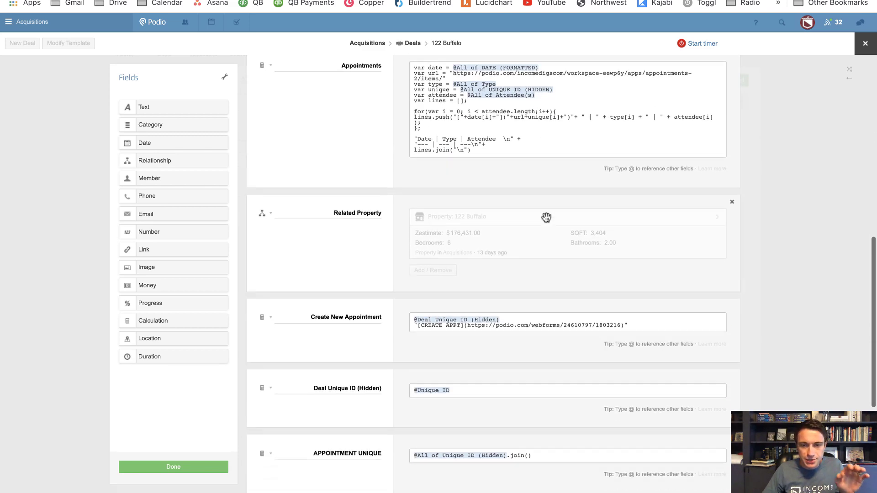
scroll(539, 215, up, 5)
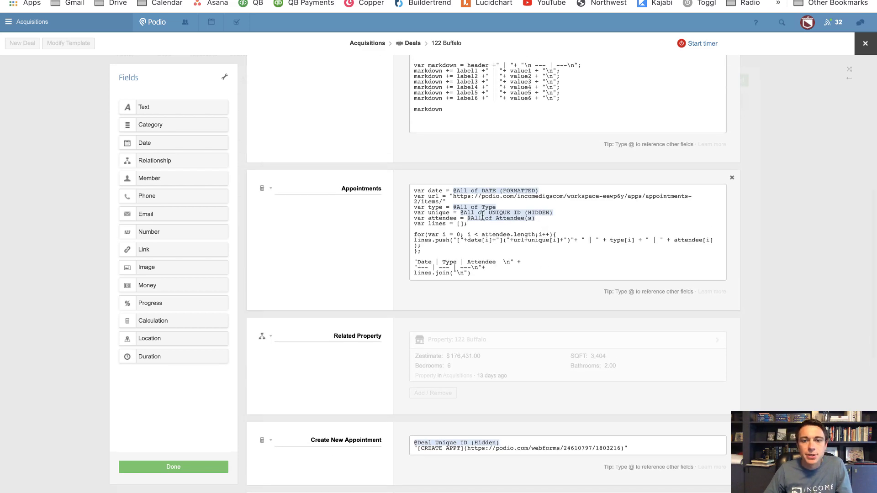
scroll(476, 221, down, 7)
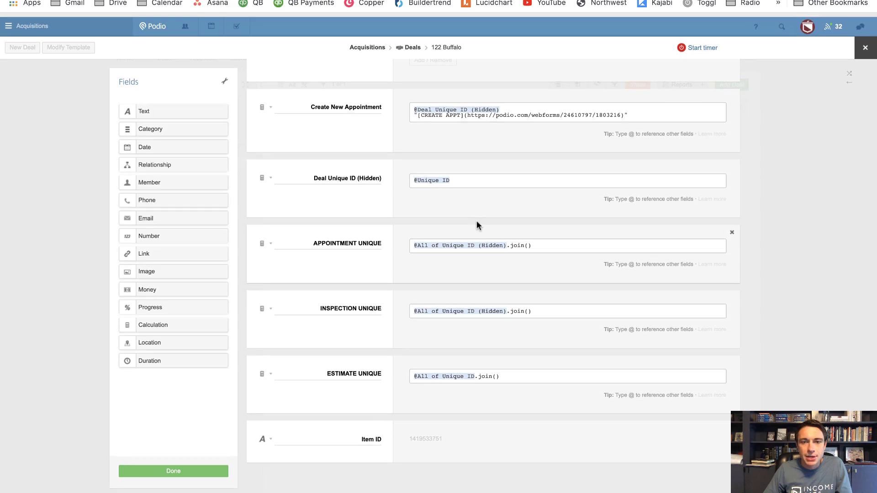
scroll(476, 222, up, 4)
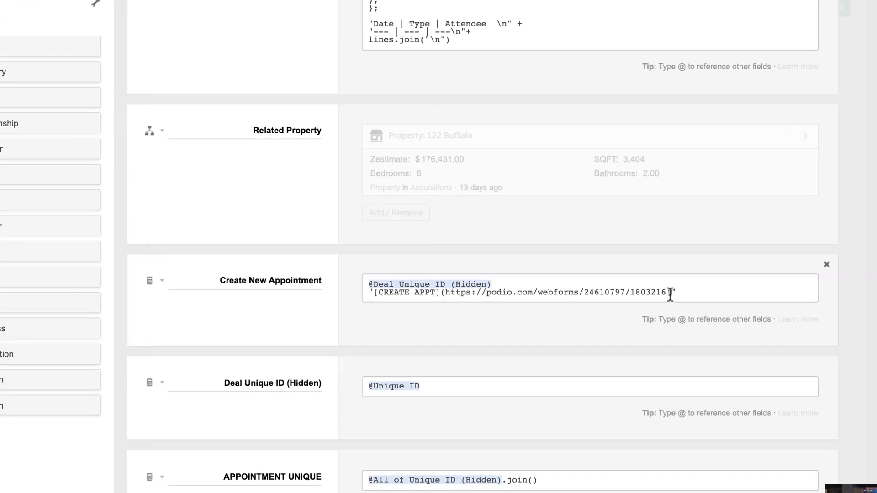
click(671, 293)
text())
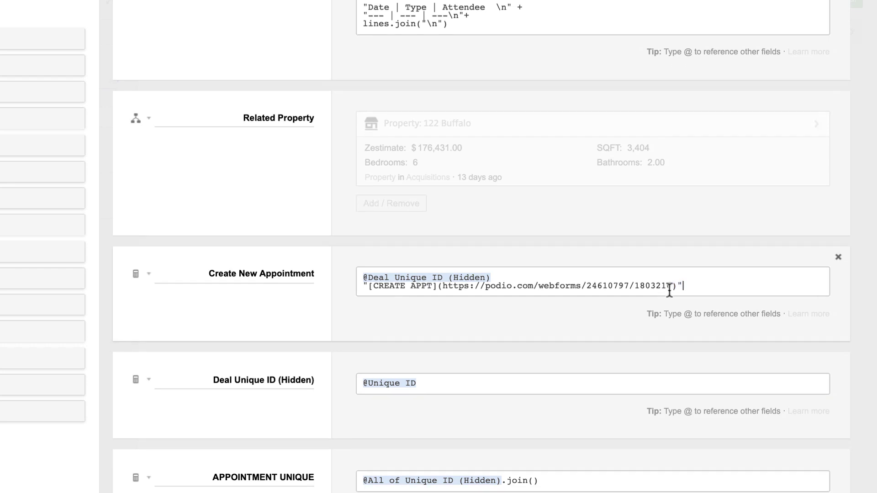
drag(670, 287, 443, 289)
text(?fields[link-to-sales-pipeline-2]=)
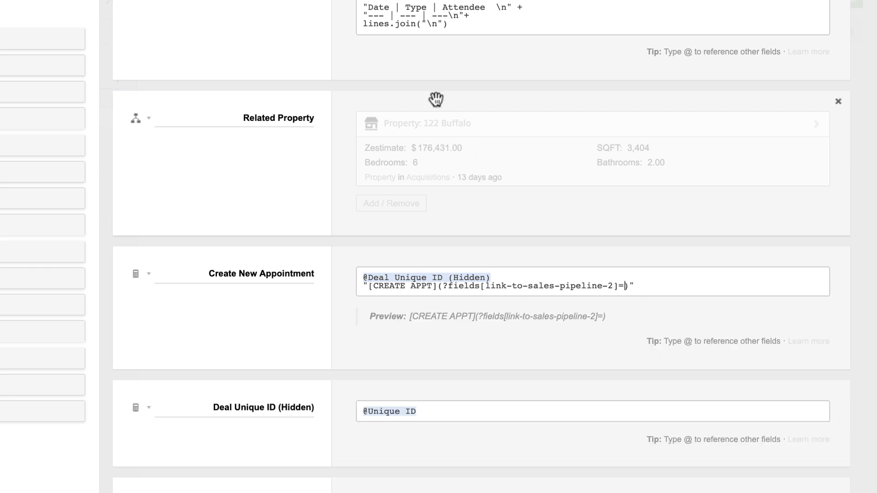
key(ctrl+z)
click(675, 287)
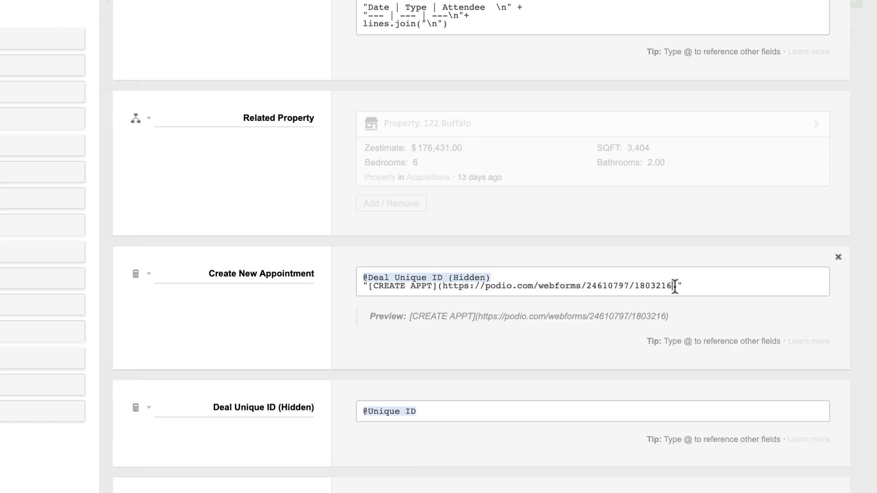
text(?fields[link-to-sales-pipeline-2]=)
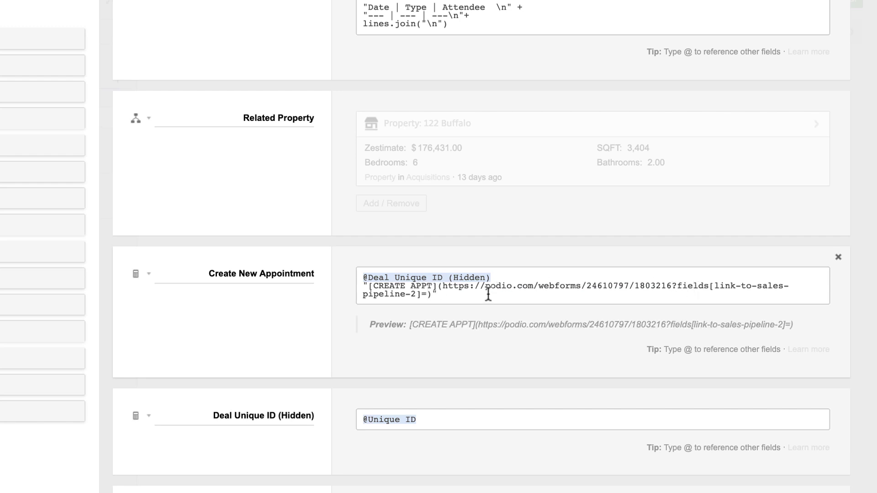
text(]=)
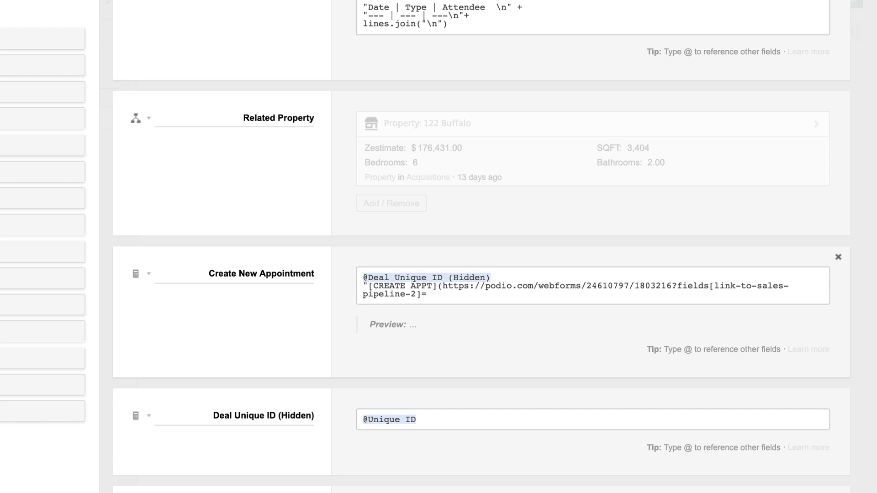
text(")
text(+@item)
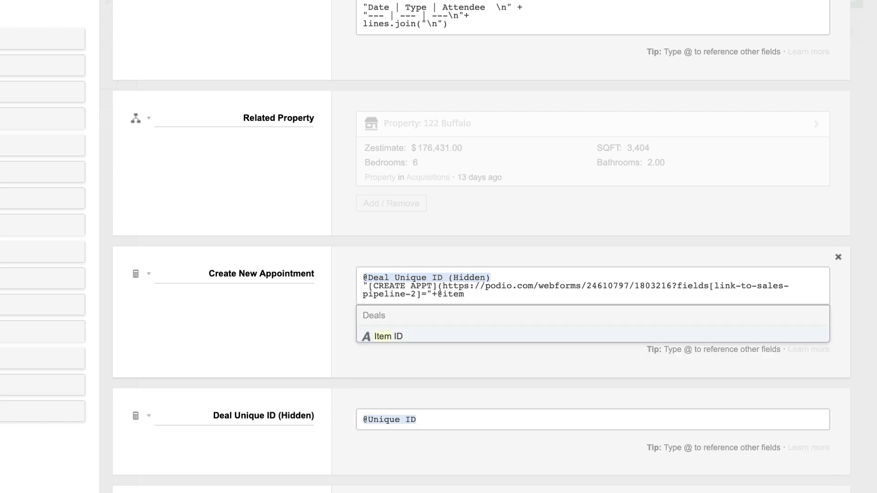
key(Return)
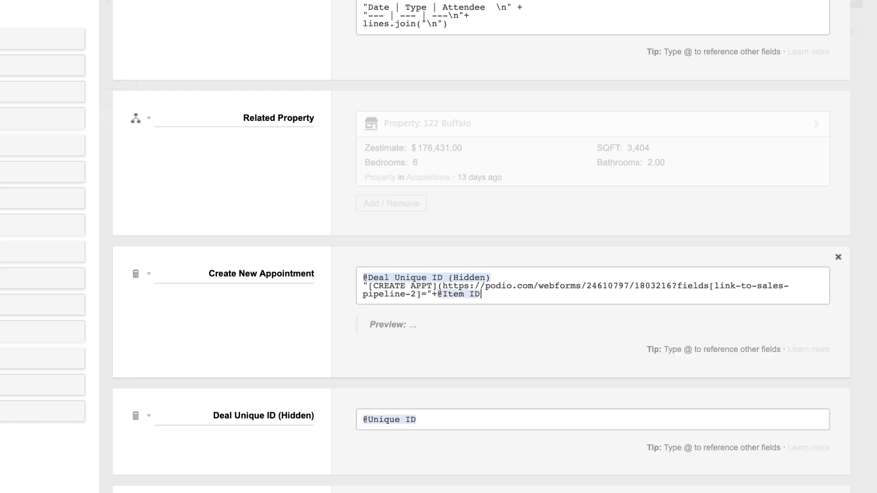
text(+)
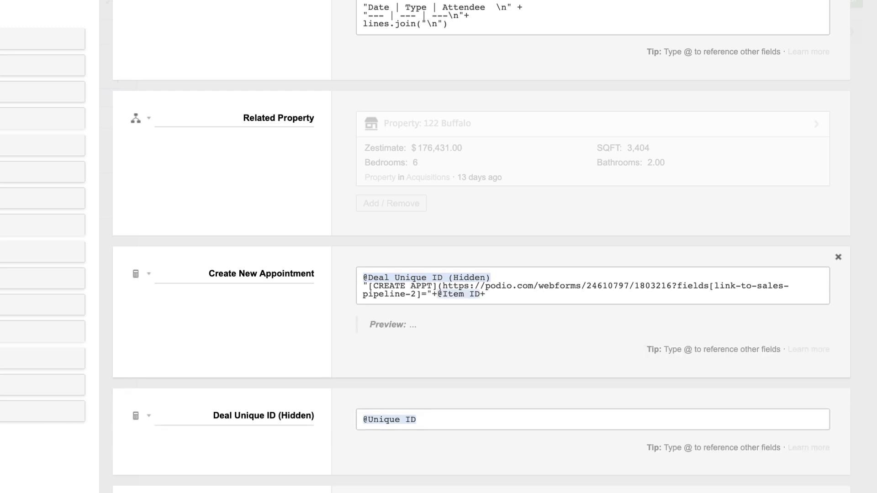
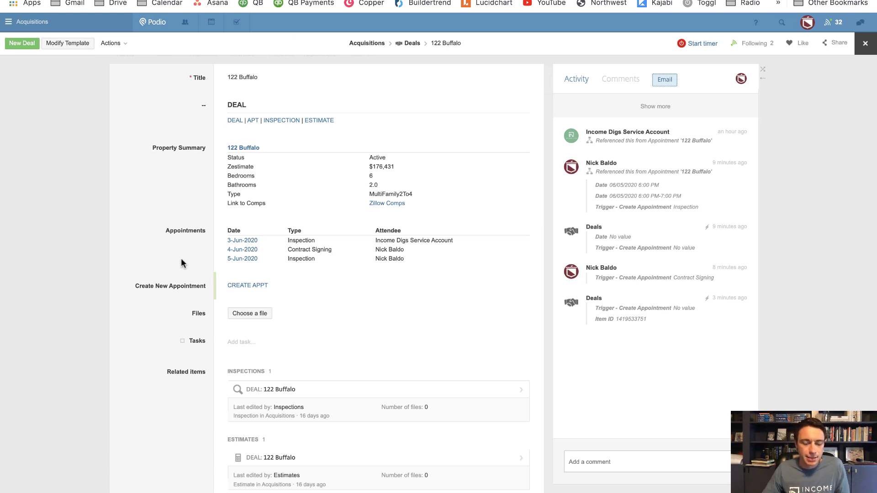
click(249, 286)
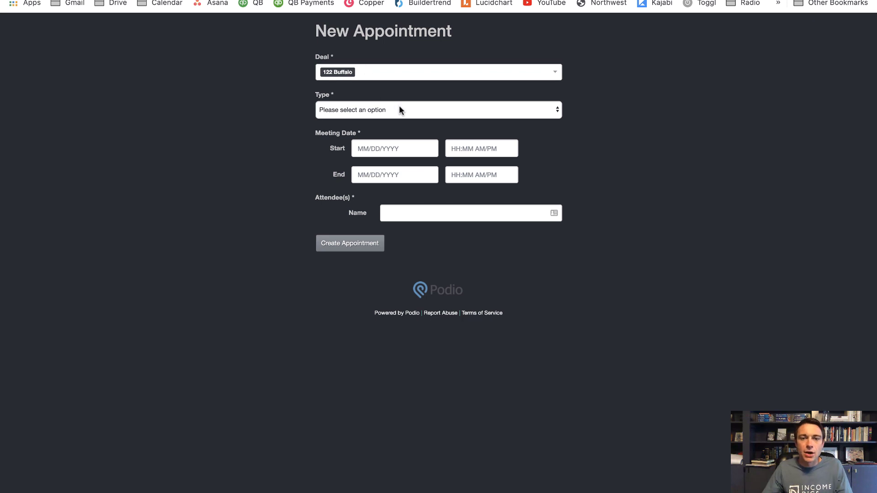
Set the appointment type to Inspection, starting 06/09/2020 and ending 06/11/2020
click(336, 108)
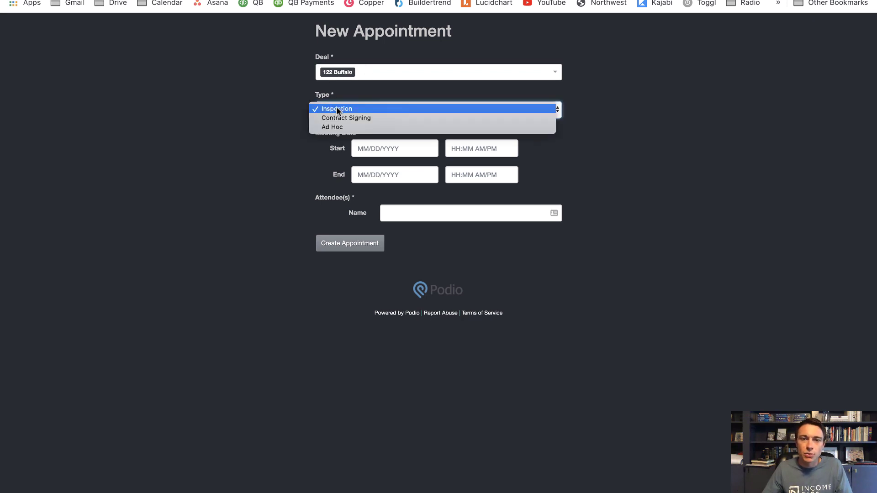
click(333, 114)
click(376, 148)
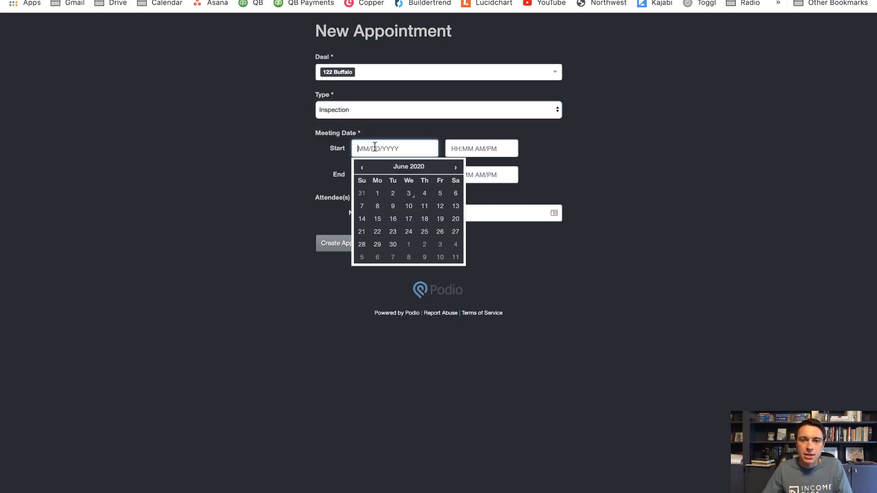
click(393, 206)
click(392, 178)
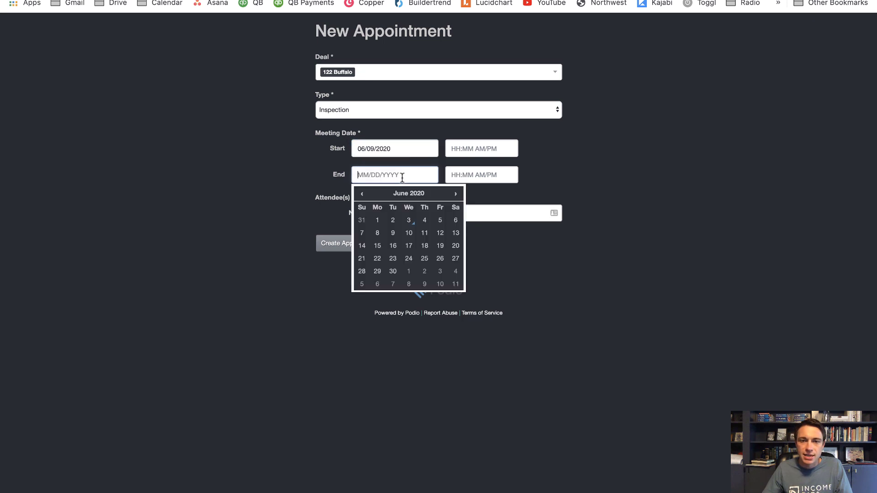
click(426, 232)
Enter the service account as attendee and submit the appointment
click(443, 218)
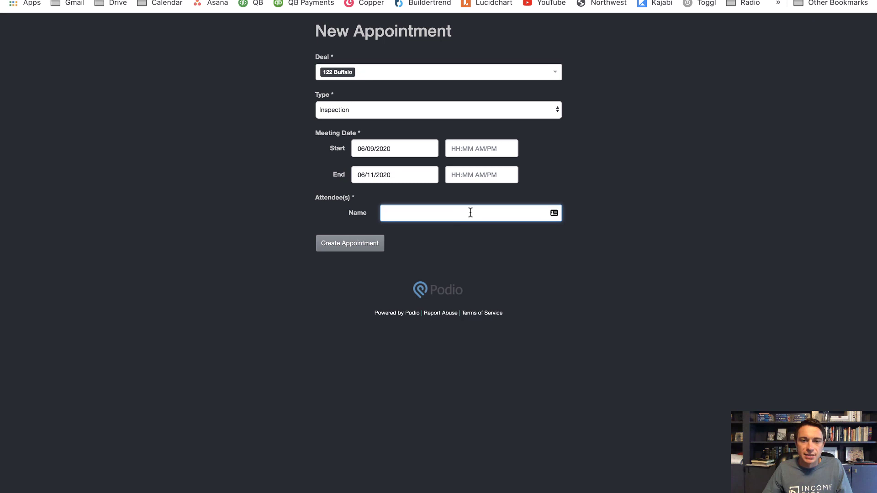
text(Income Digs )
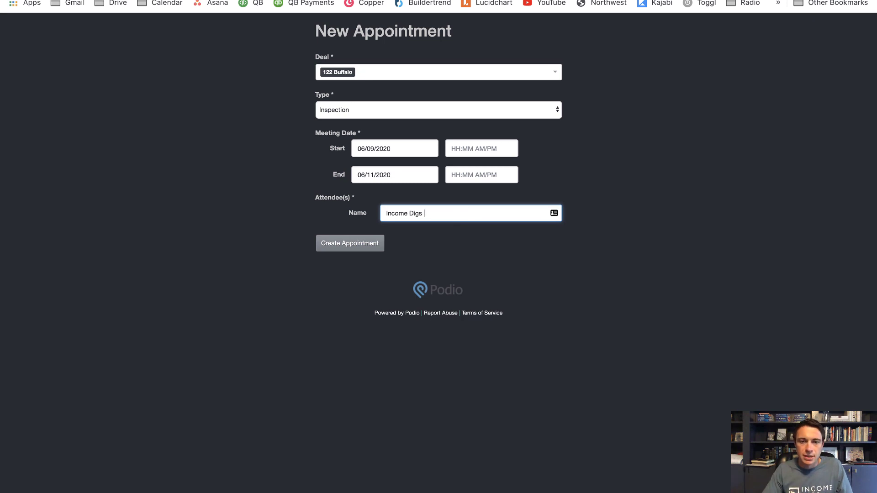
text(Service Account)
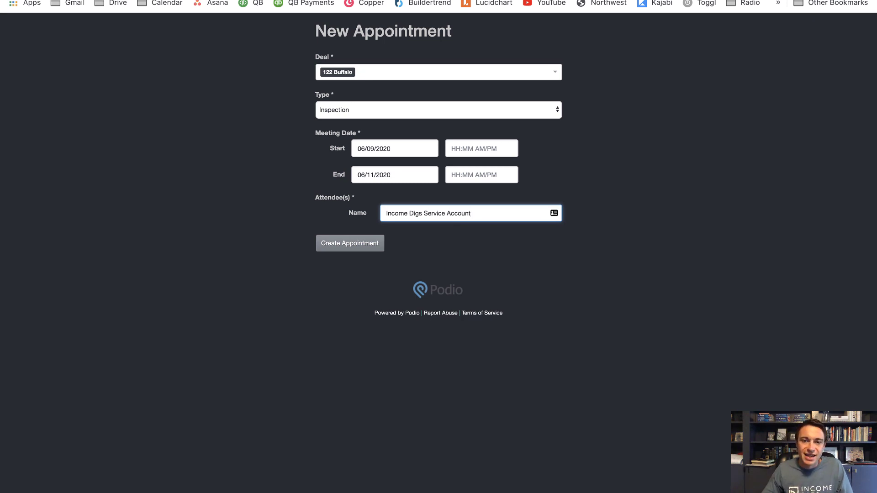
click(486, 259)
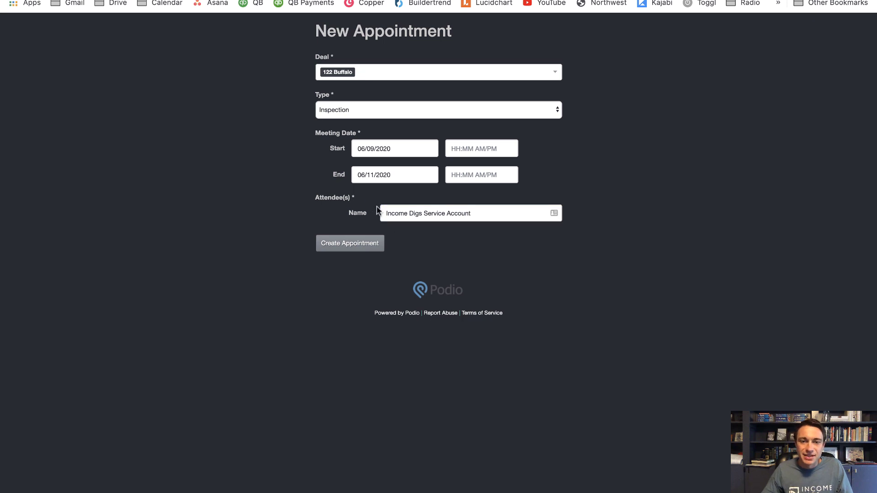
click(355, 246)
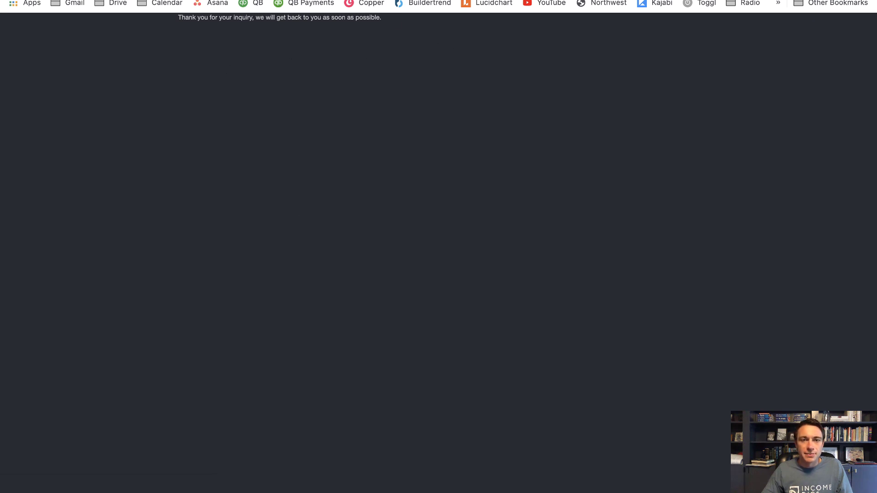
key(ctrl+w)
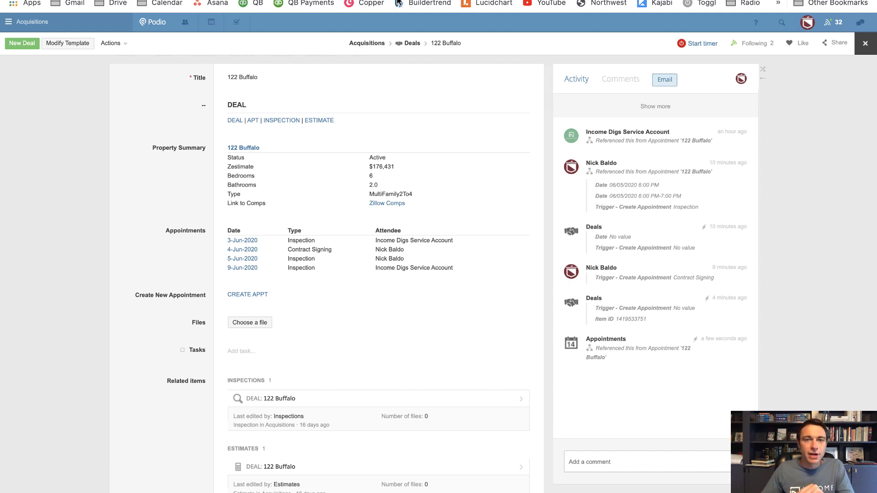
click(284, 1)
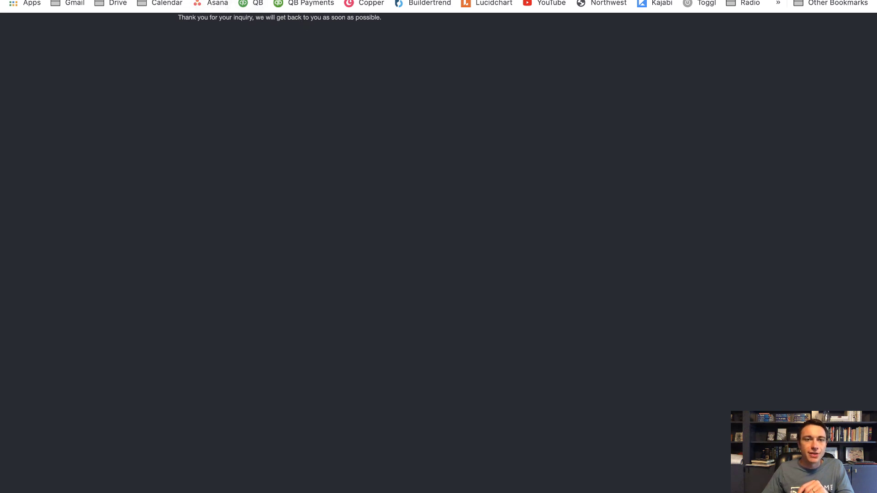
key(ctrl+Tab)
key(ctrl+Tab)
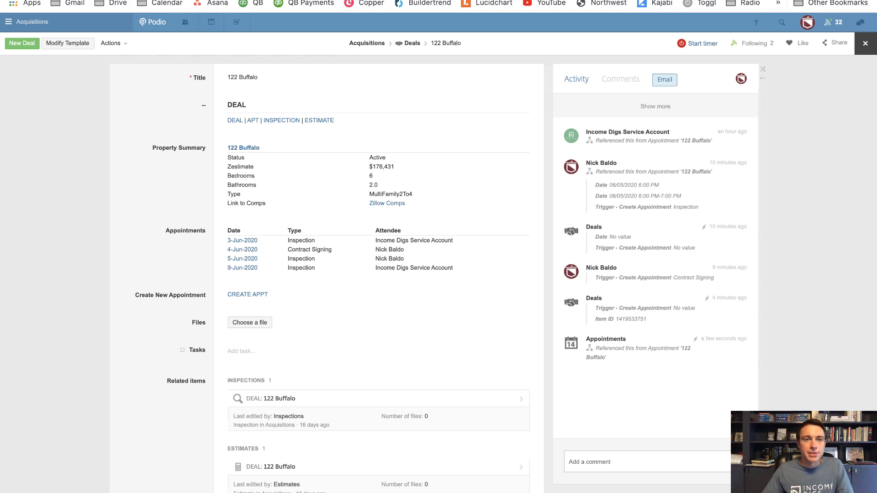
key(Escape)
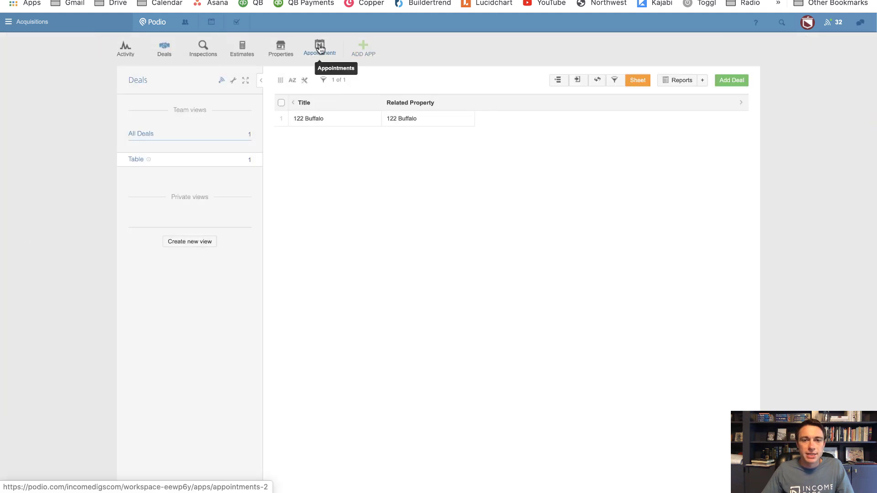
click(320, 47)
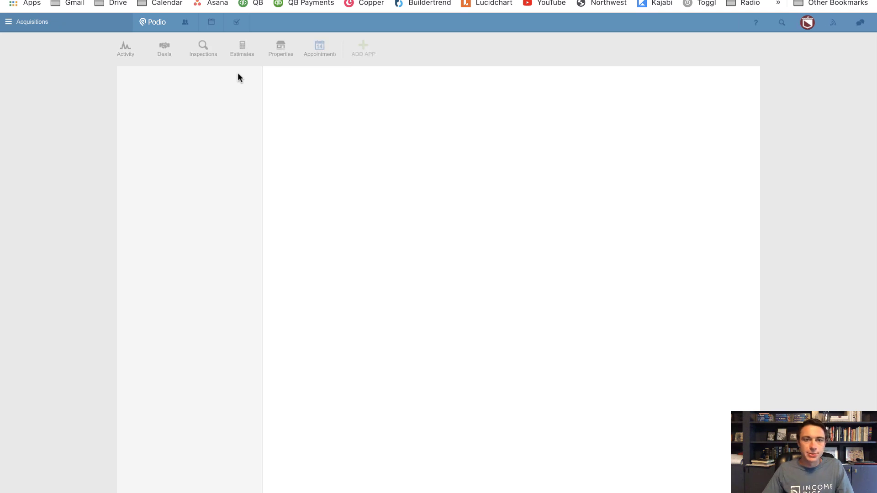
In the Appointments webform settings, choose Redirect to URL after submission
click(235, 82)
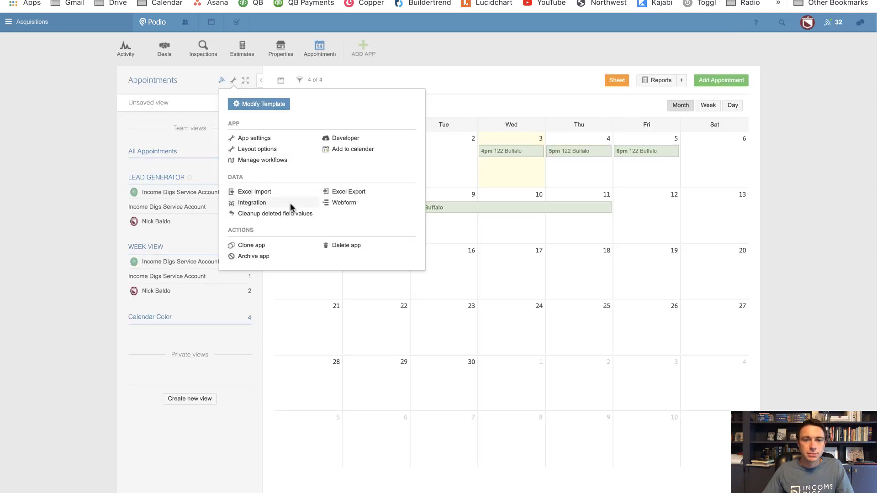
click(325, 204)
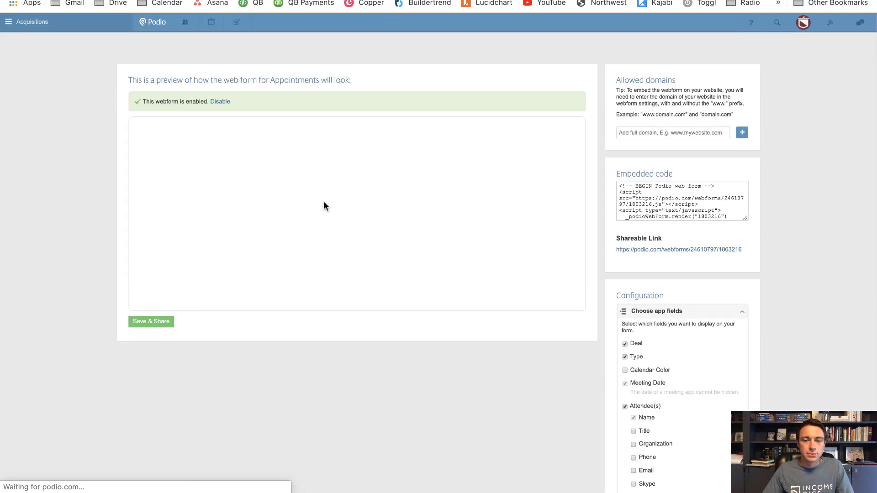
scroll(618, 308, down, 5)
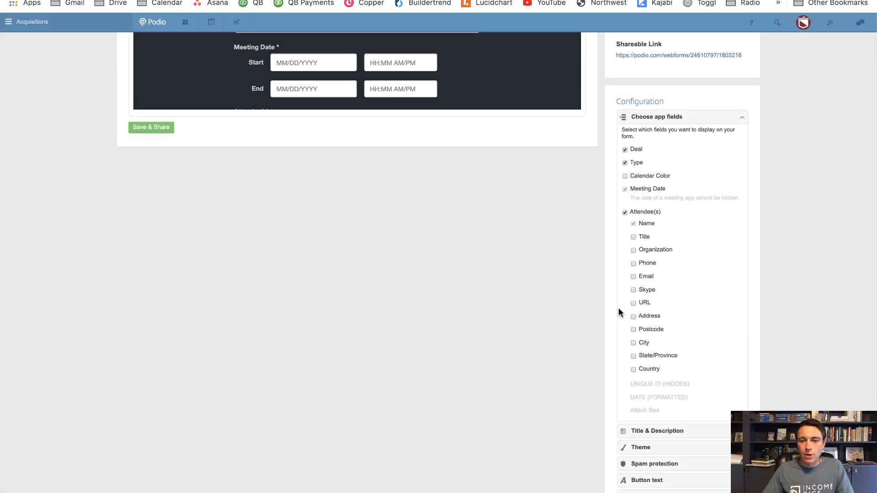
scroll(619, 307, down, 2)
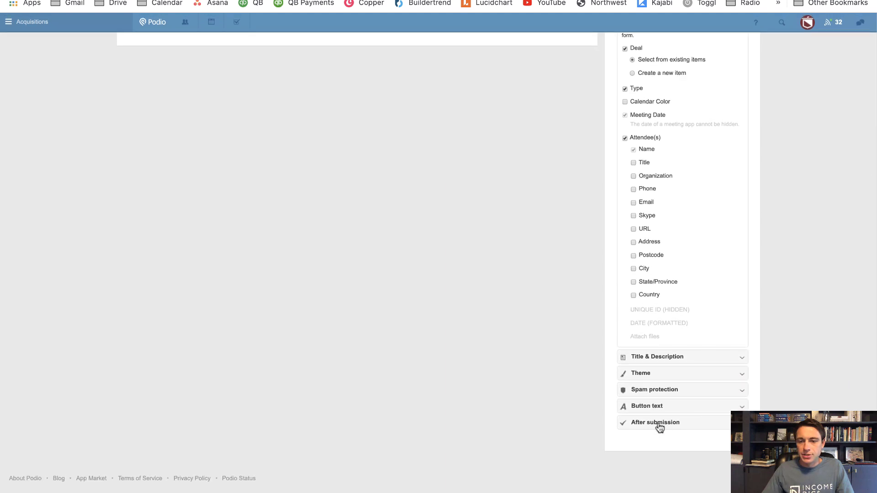
click(659, 423)
scroll(657, 418, down, 2)
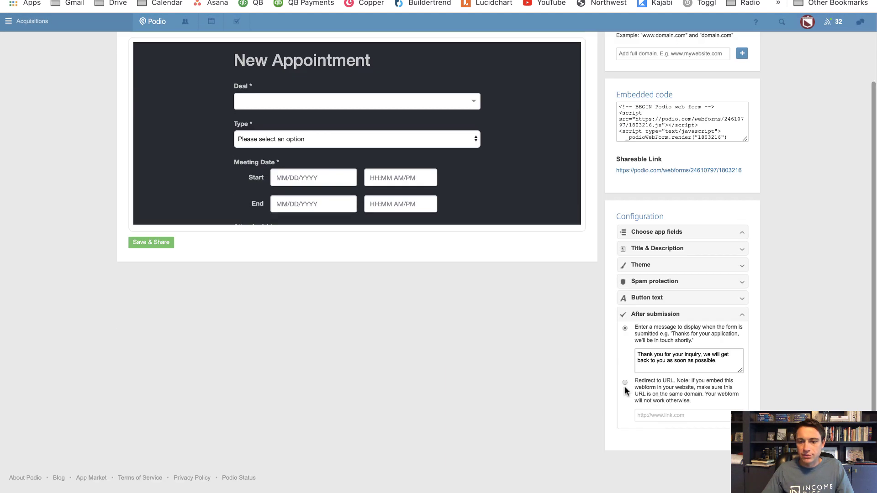
click(624, 382)
click(679, 416)
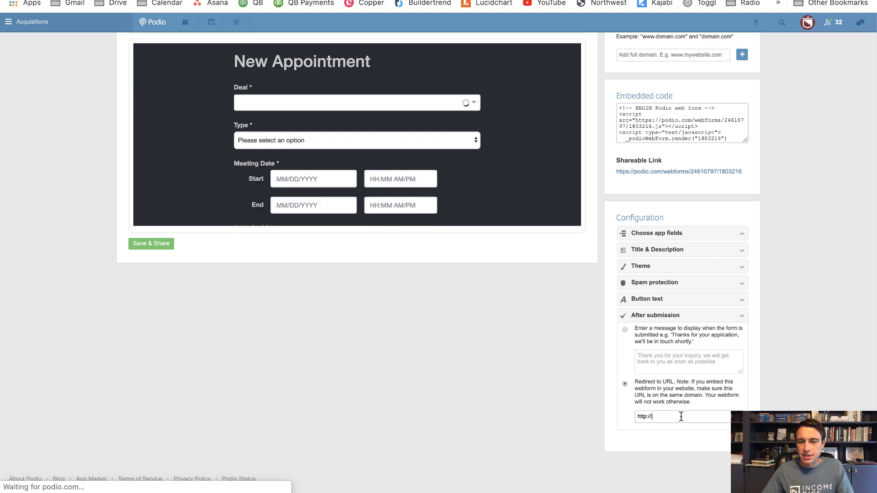
key(super+v)
click(456, 387)
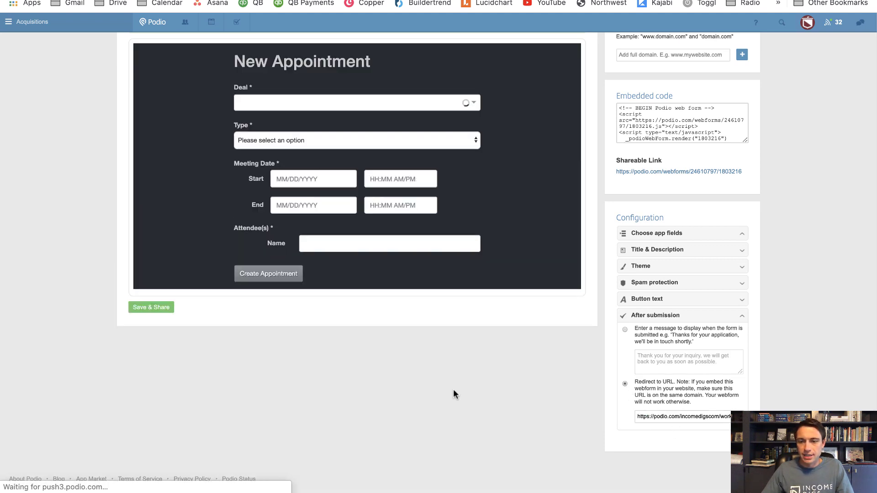
click(151, 309)
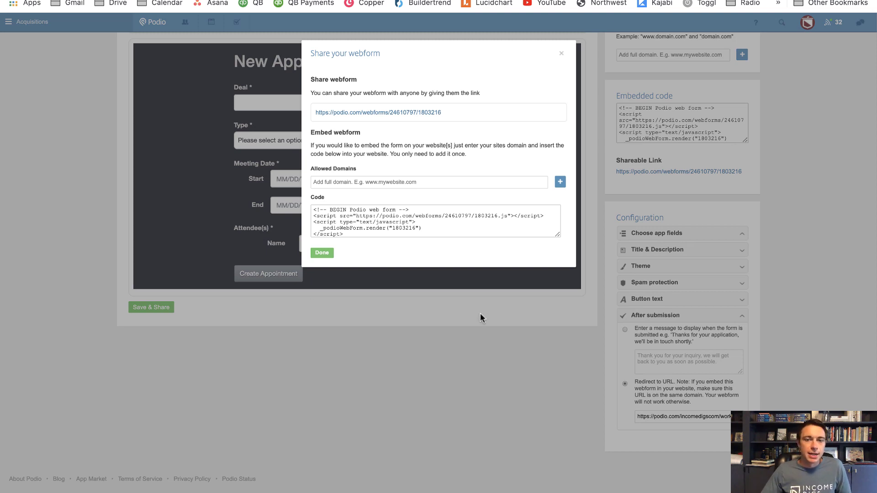
click(330, 254)
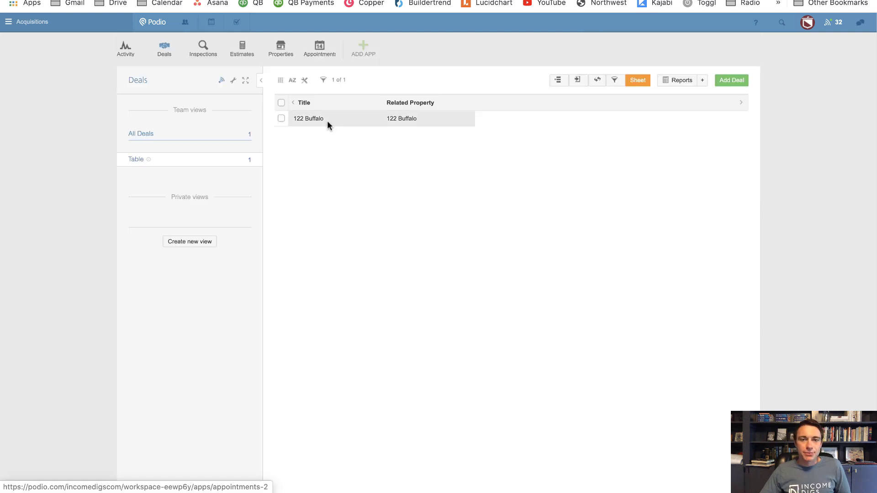
click(327, 121)
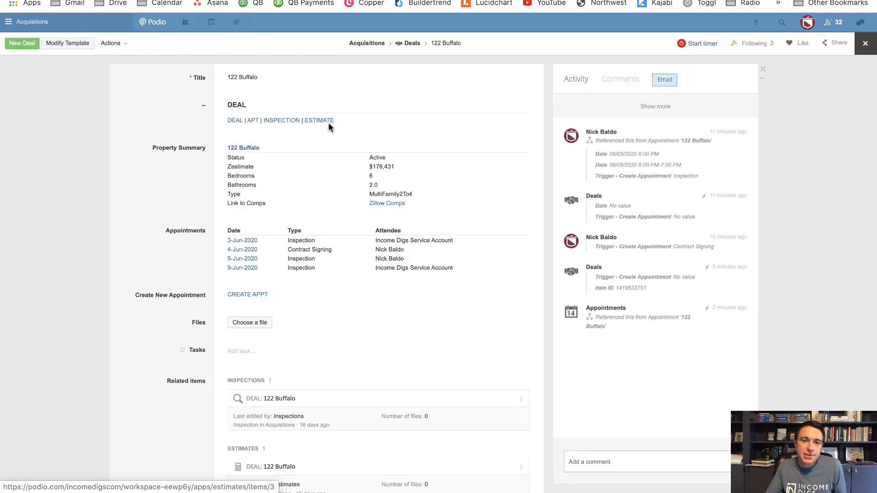